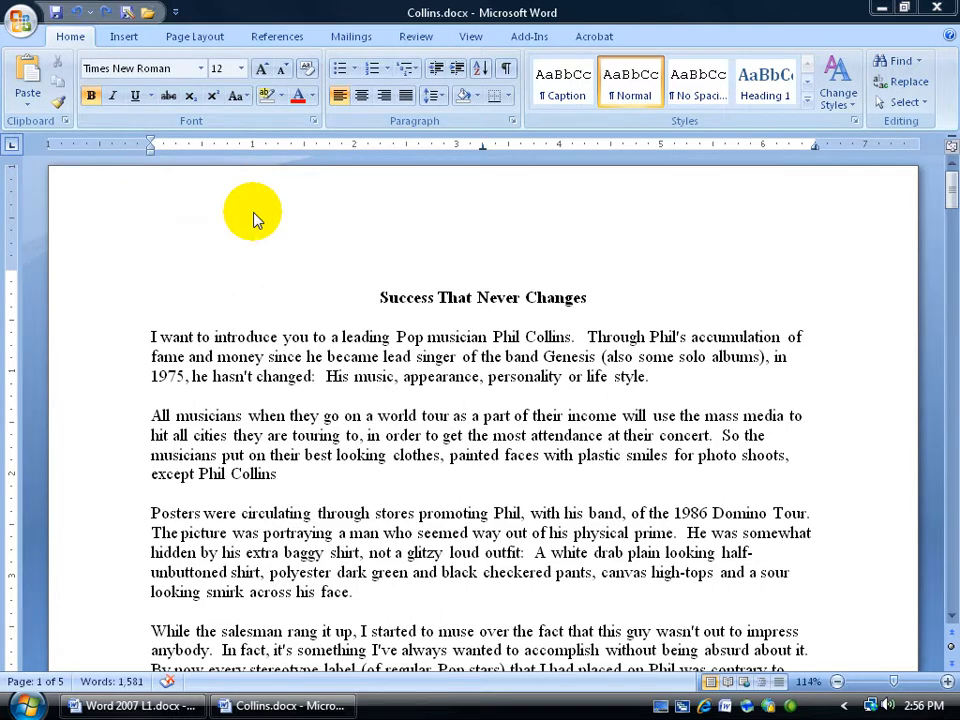
Add a blank header reading "Phil Collins" to the document and close the header and footer area
click(123, 38)
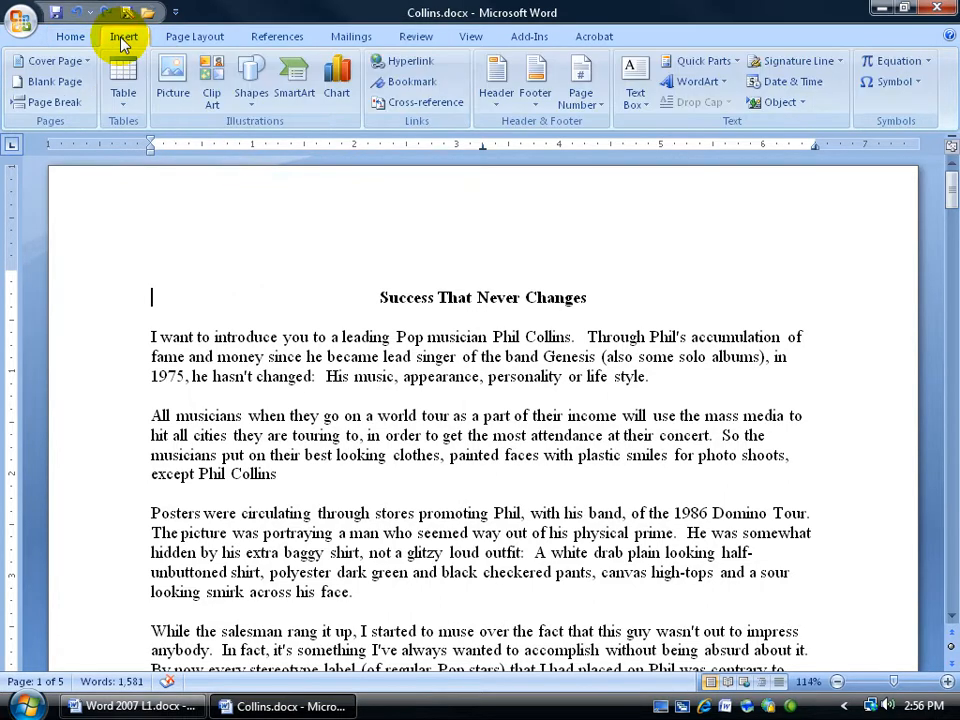
click(494, 85)
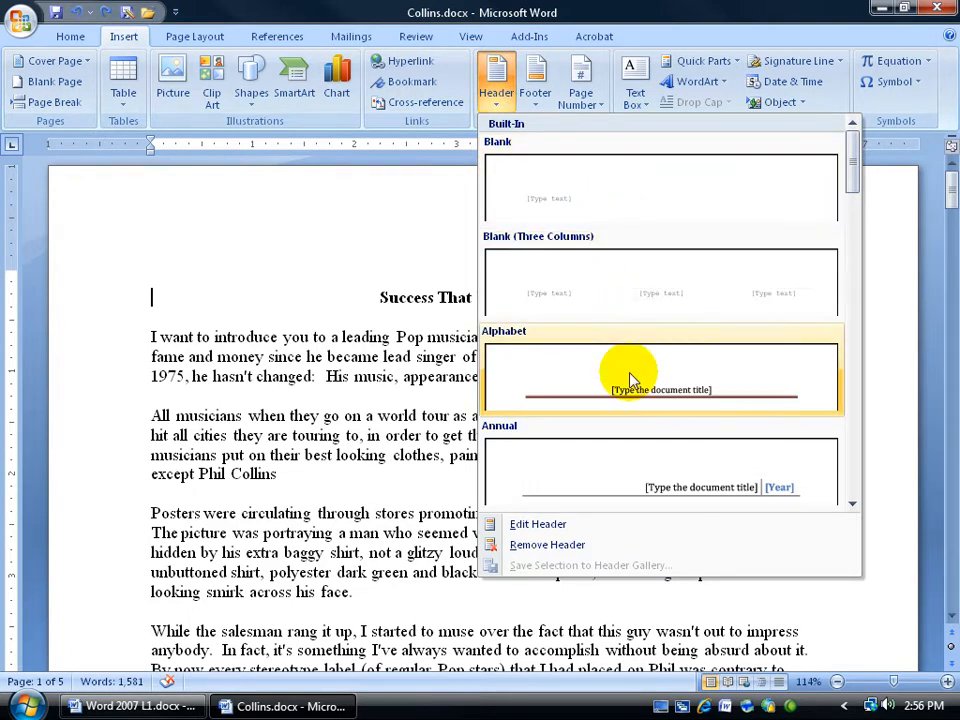
click(545, 525)
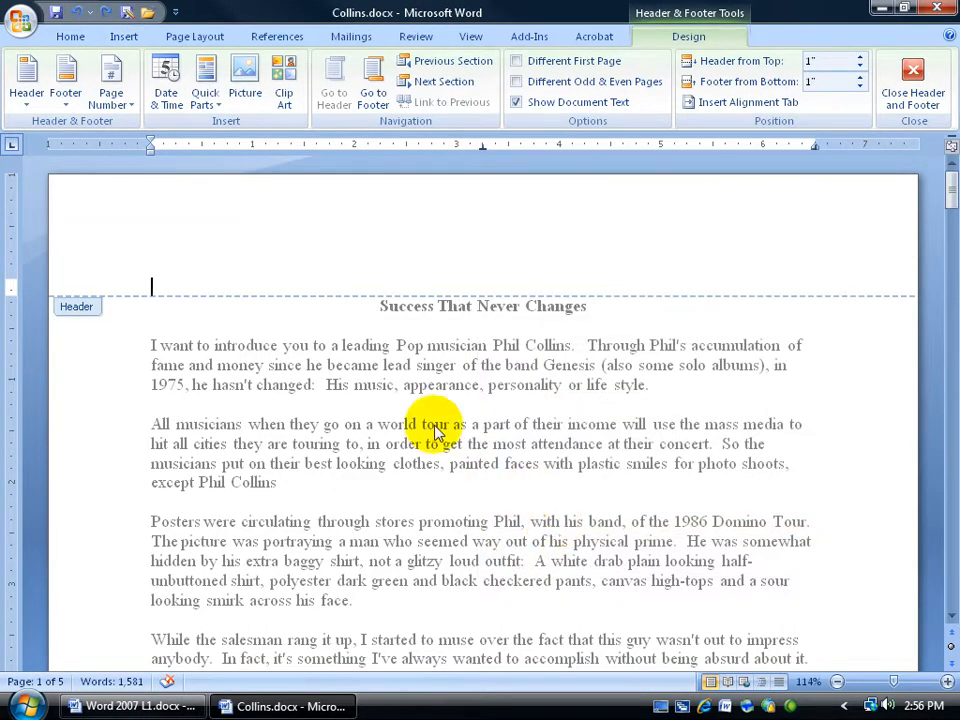
text(Phil Collins)
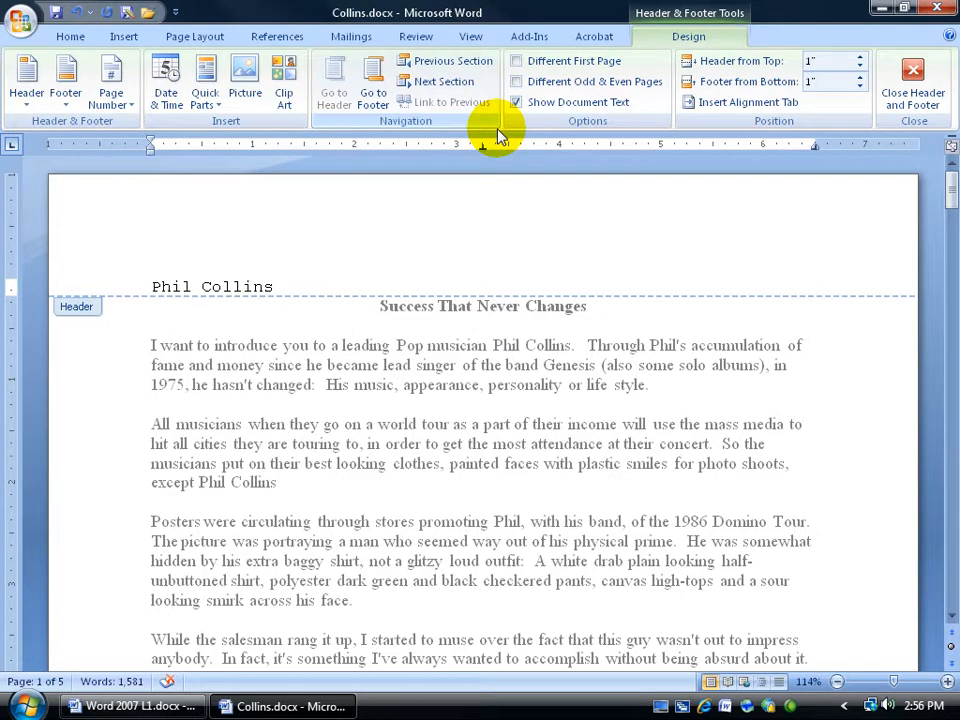
click(905, 82)
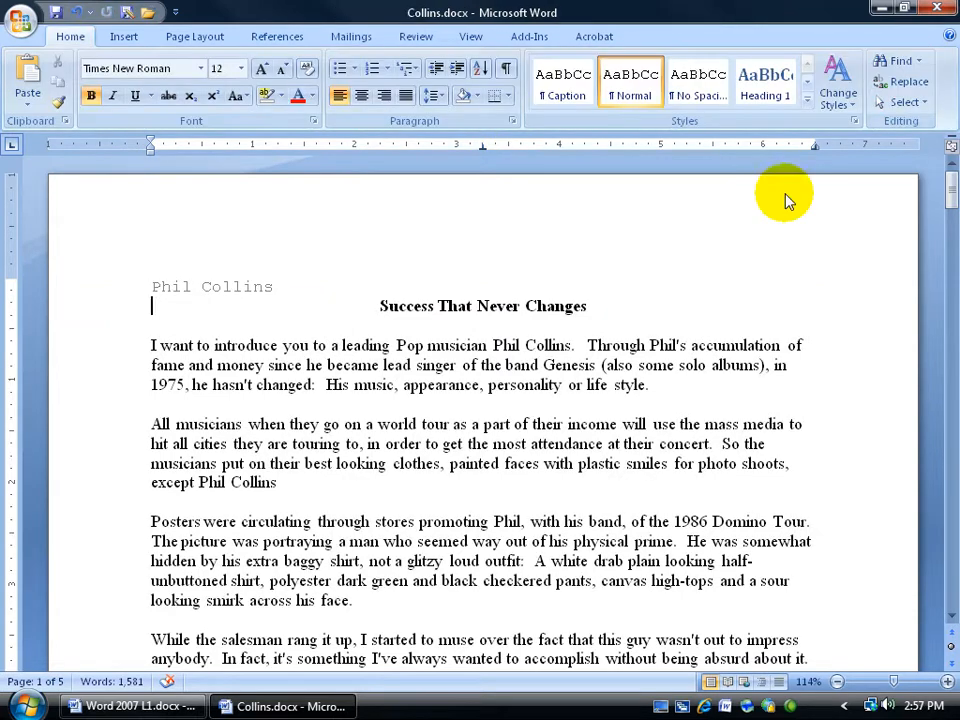
Examine the header on the second page and return to the top of the document
drag(948, 190, 947, 365)
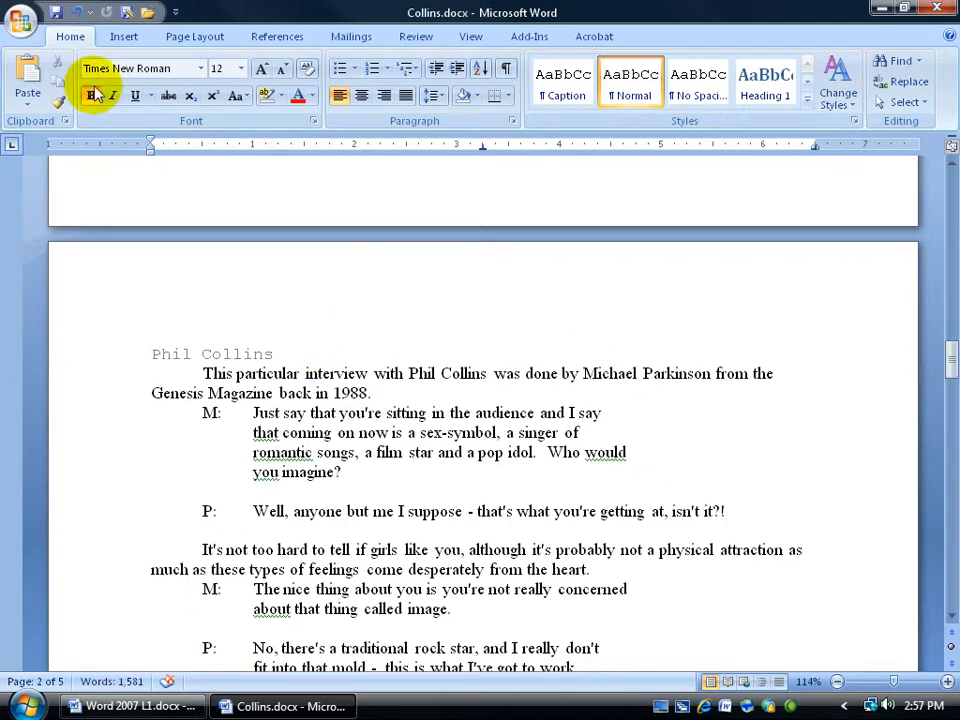
click(123, 36)
click(497, 97)
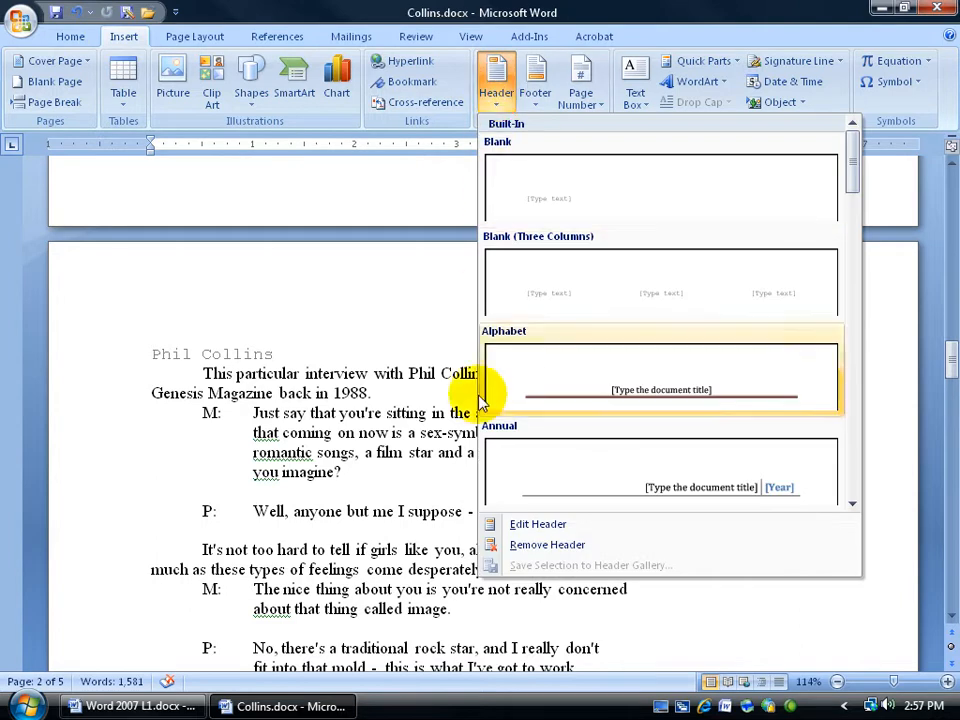
click(328, 418)
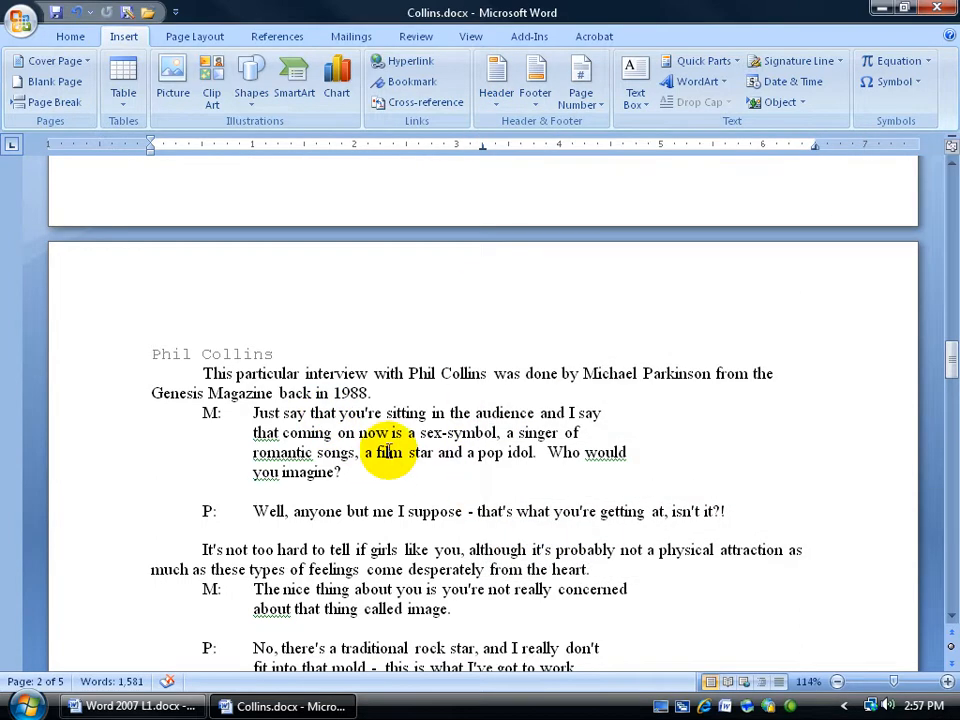
double_click(264, 347)
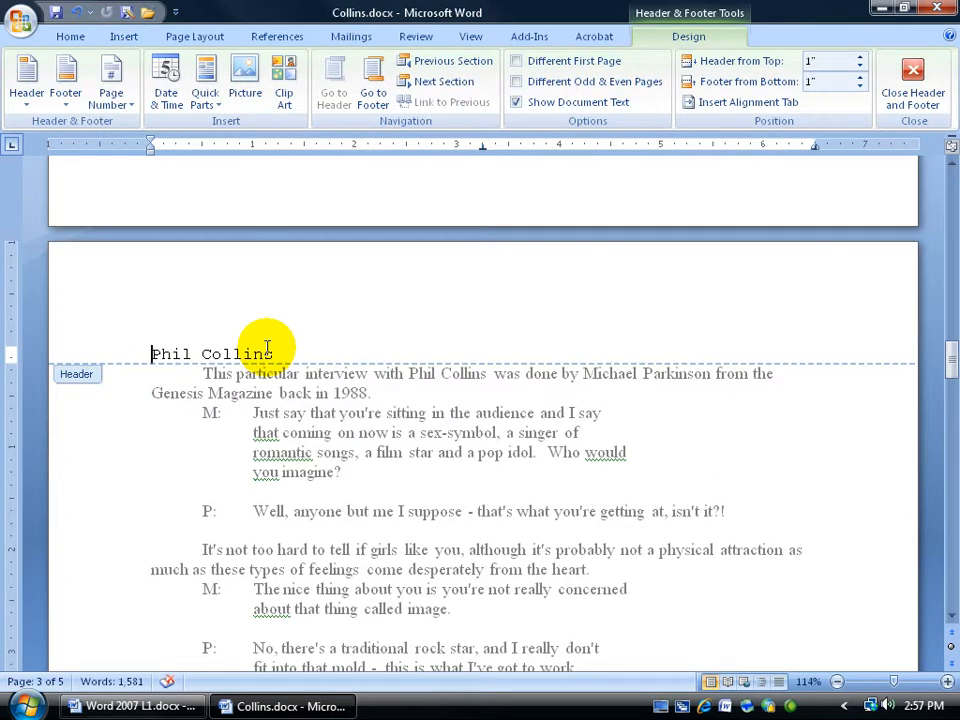
double_click(279, 455)
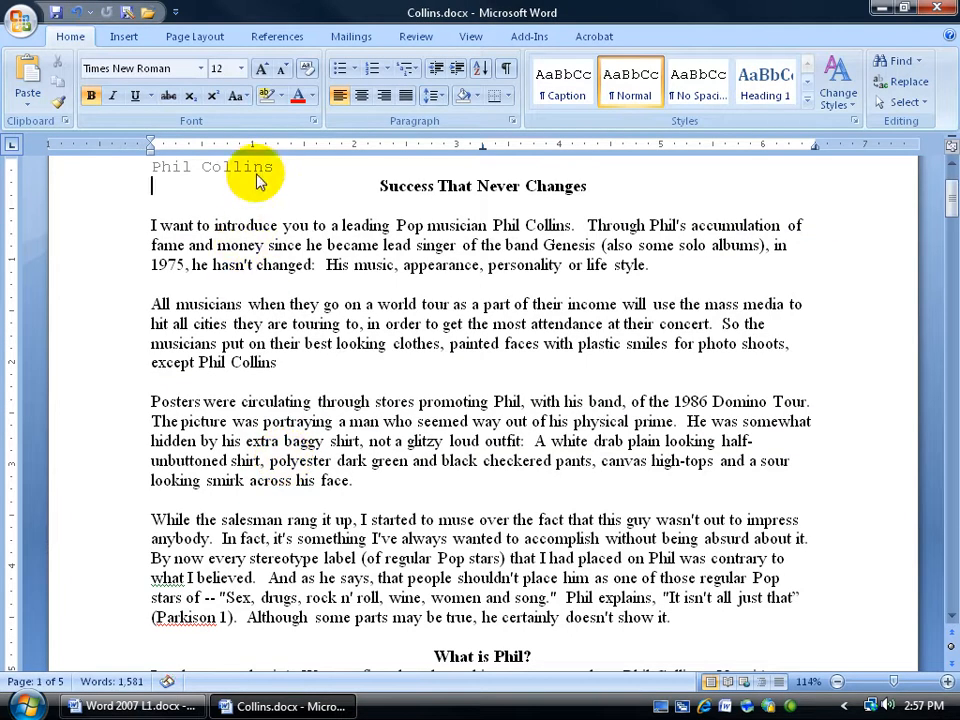
double_click(258, 178)
double_click(274, 259)
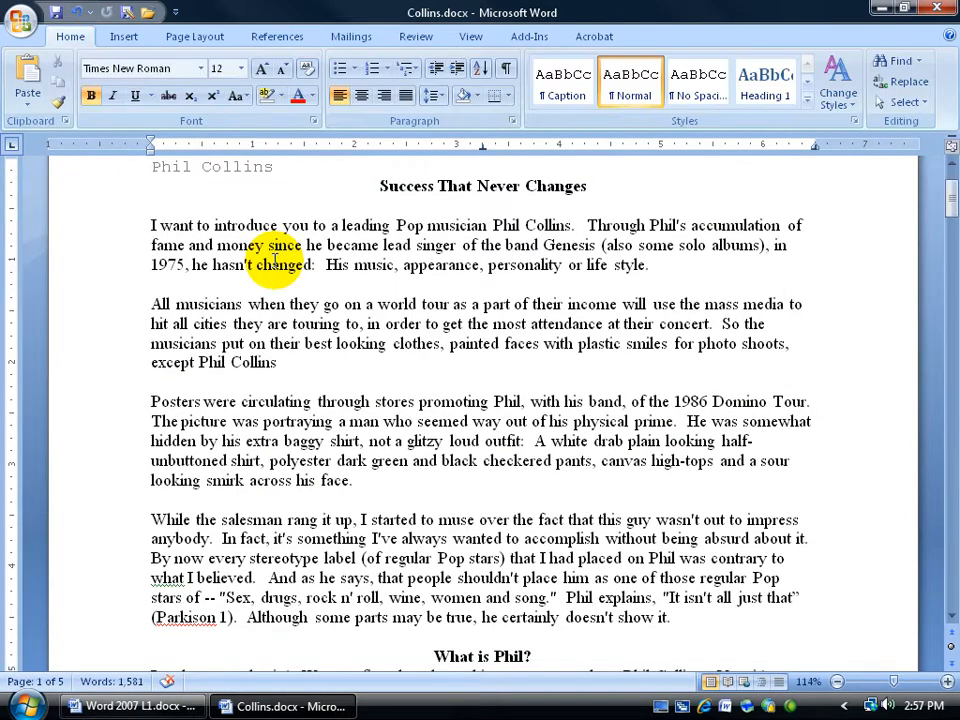
scroll(275, 258, up, 2)
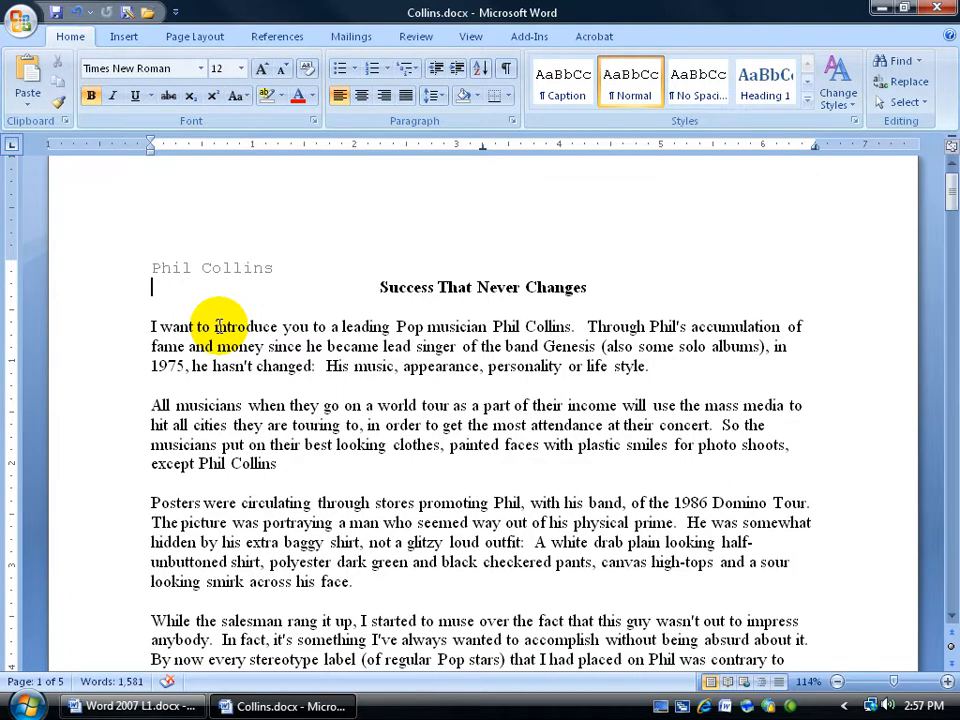
Open the header, set its distance from the top to 0.38 inch, and insert a blank line above the header text
drag(197, 326, 422, 425)
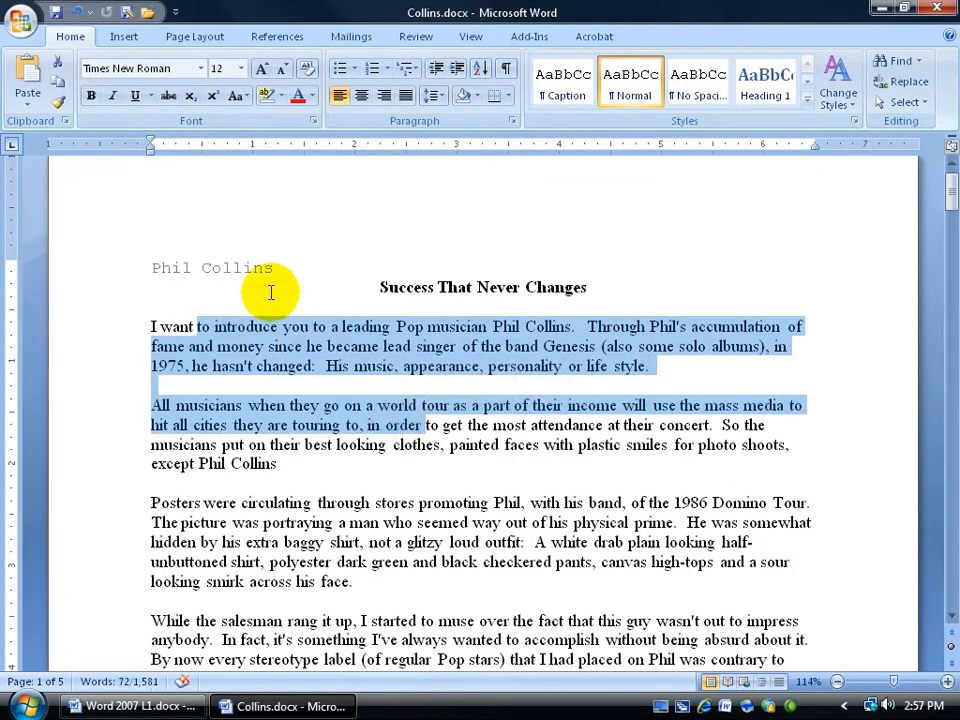
double_click(236, 256)
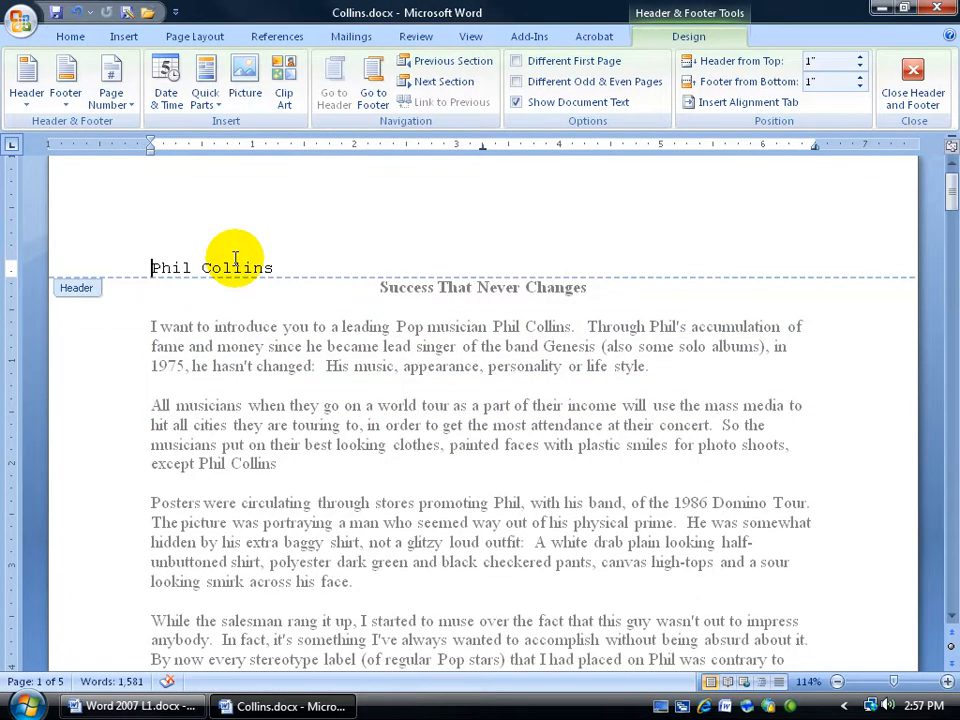
click(951, 163)
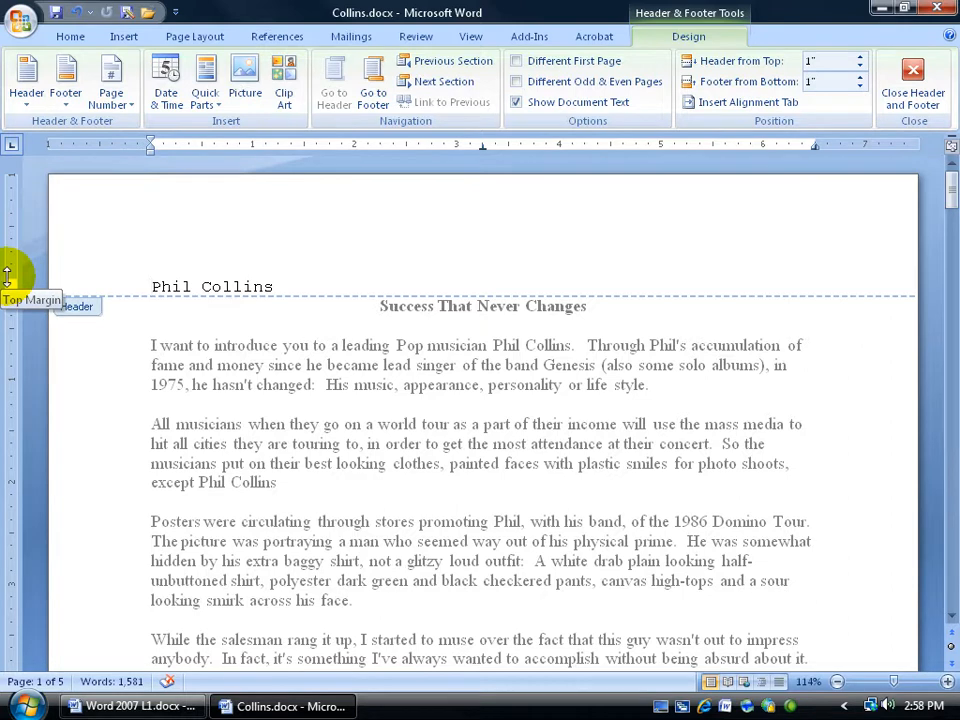
drag(10, 275, 13, 222)
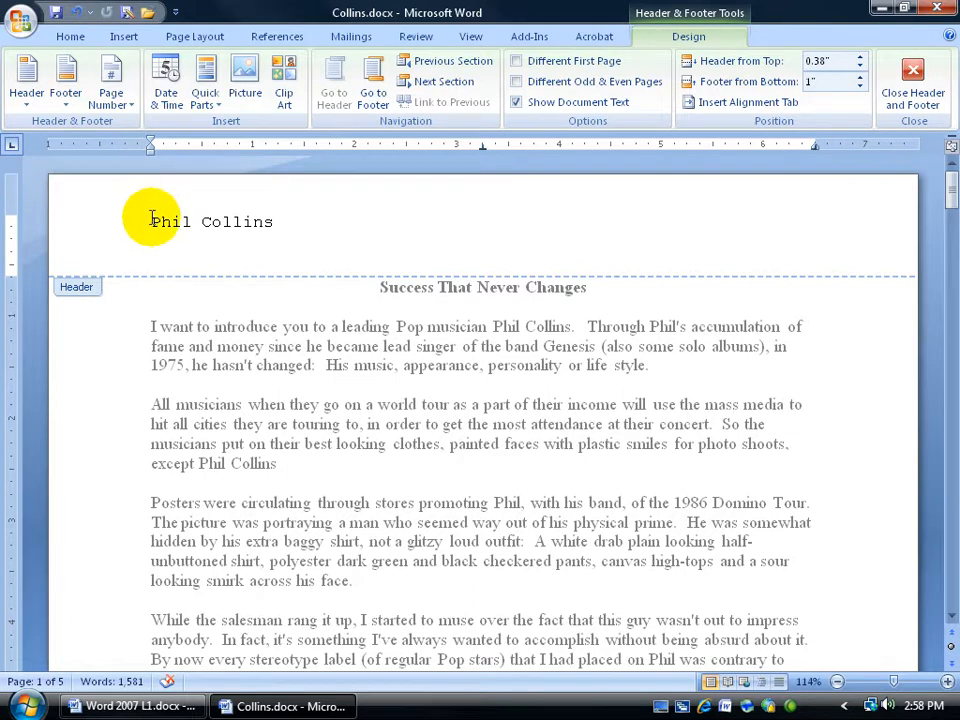
key(Return)
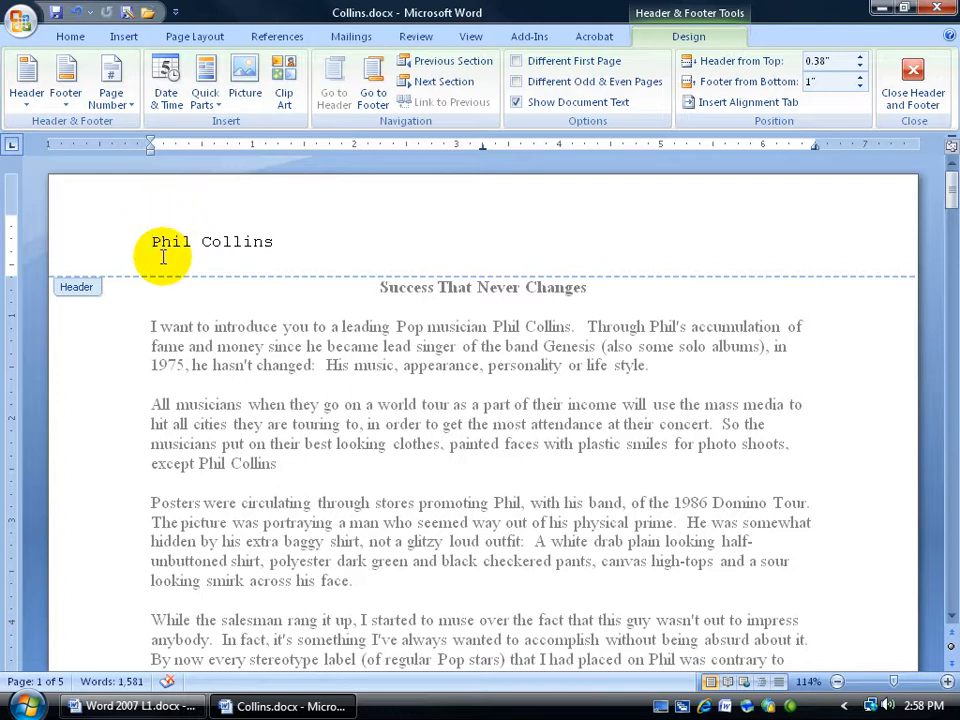
Check the header on the second page
drag(950, 192, 948, 350)
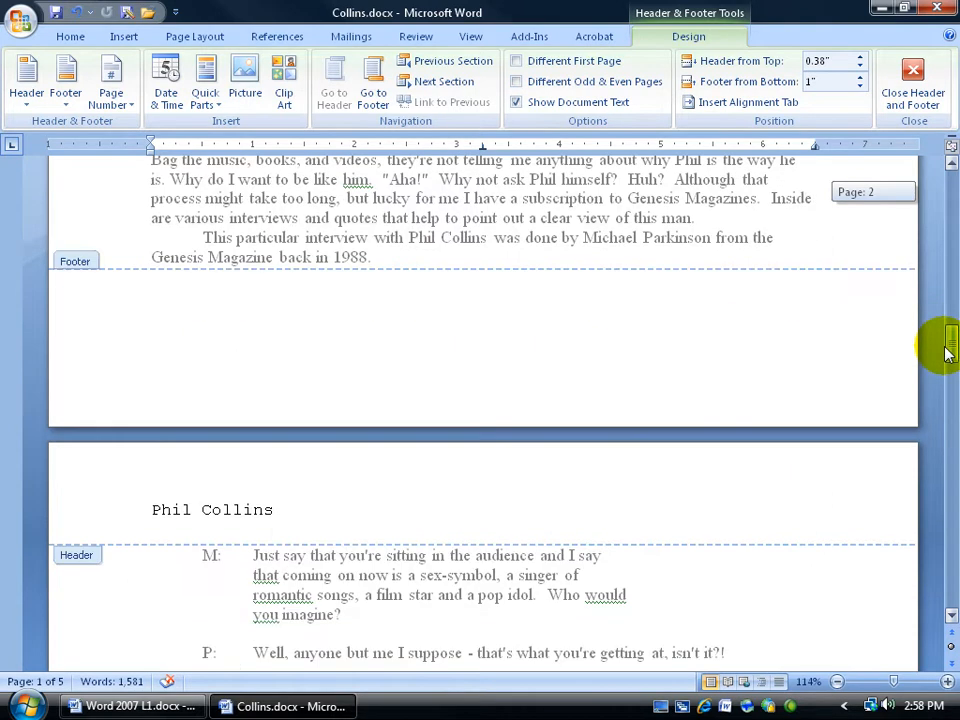
click(277, 510)
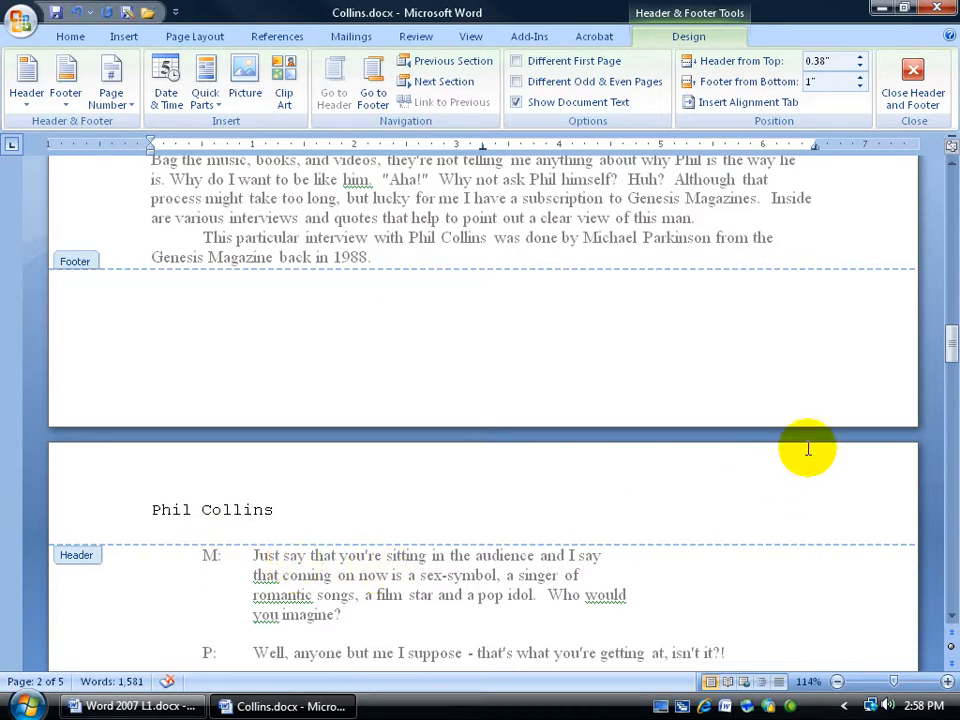
drag(948, 345, 936, 198)
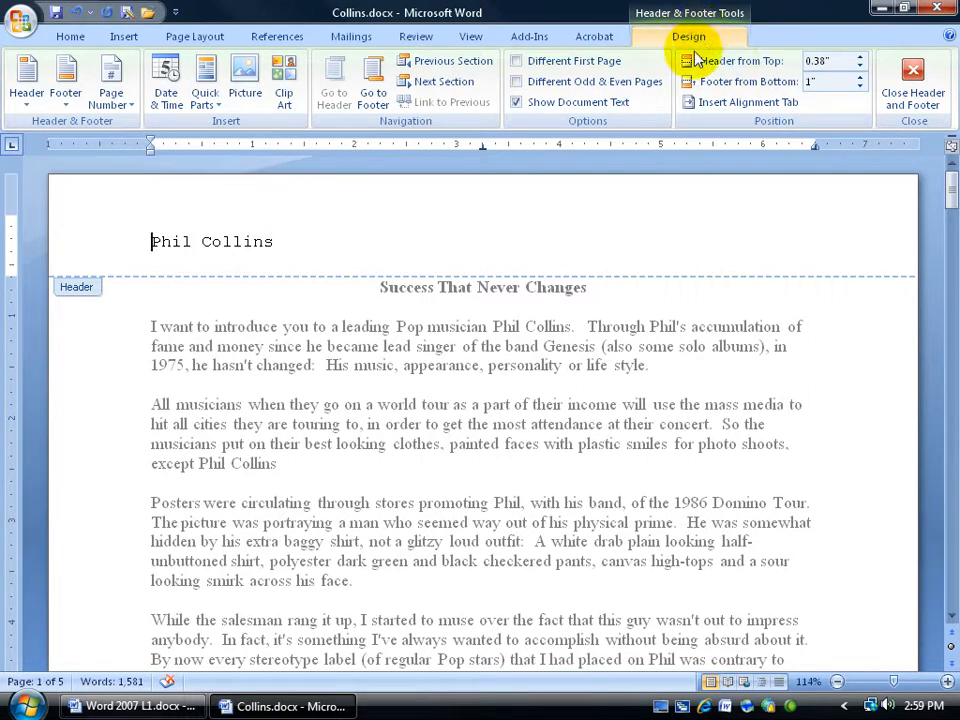
Enable a different first page header and footer, removing the header from the first page
click(516, 62)
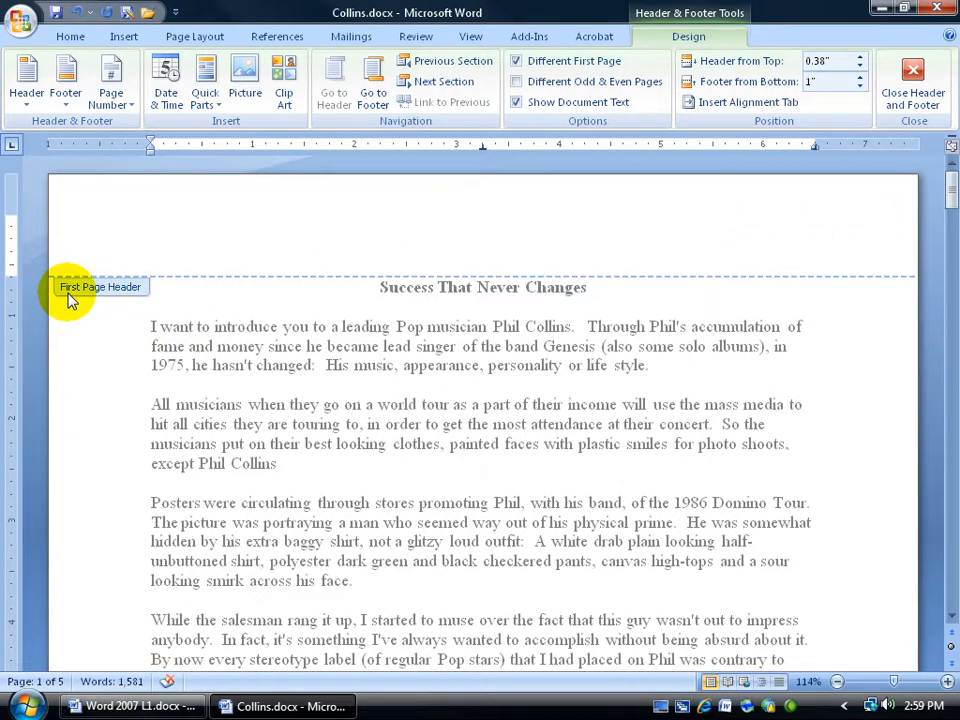
drag(948, 184, 951, 268)
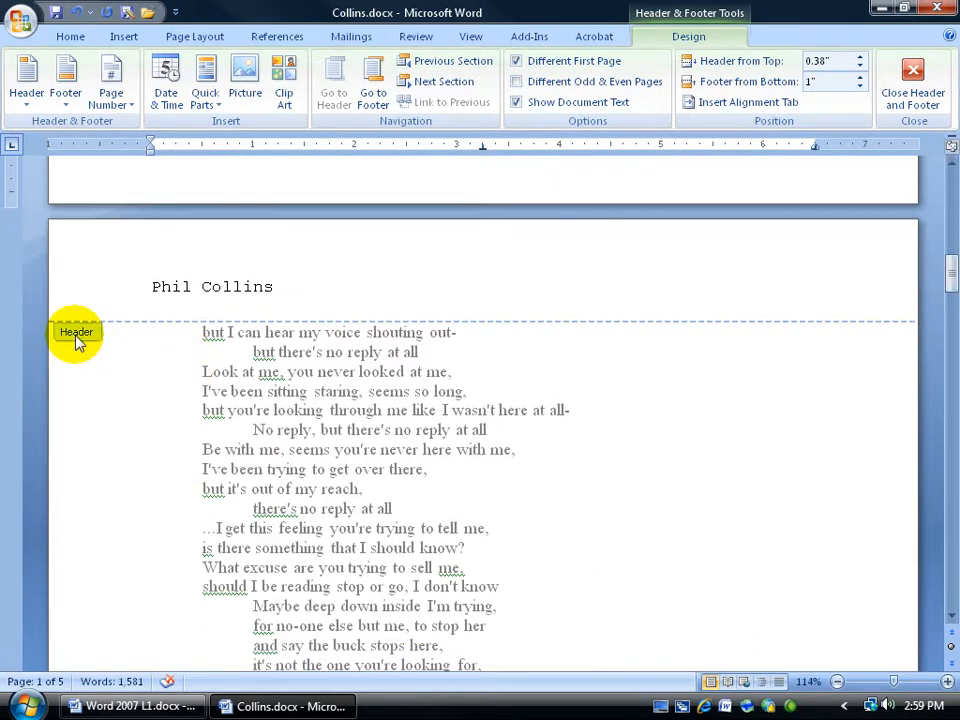
drag(950, 264, 943, 181)
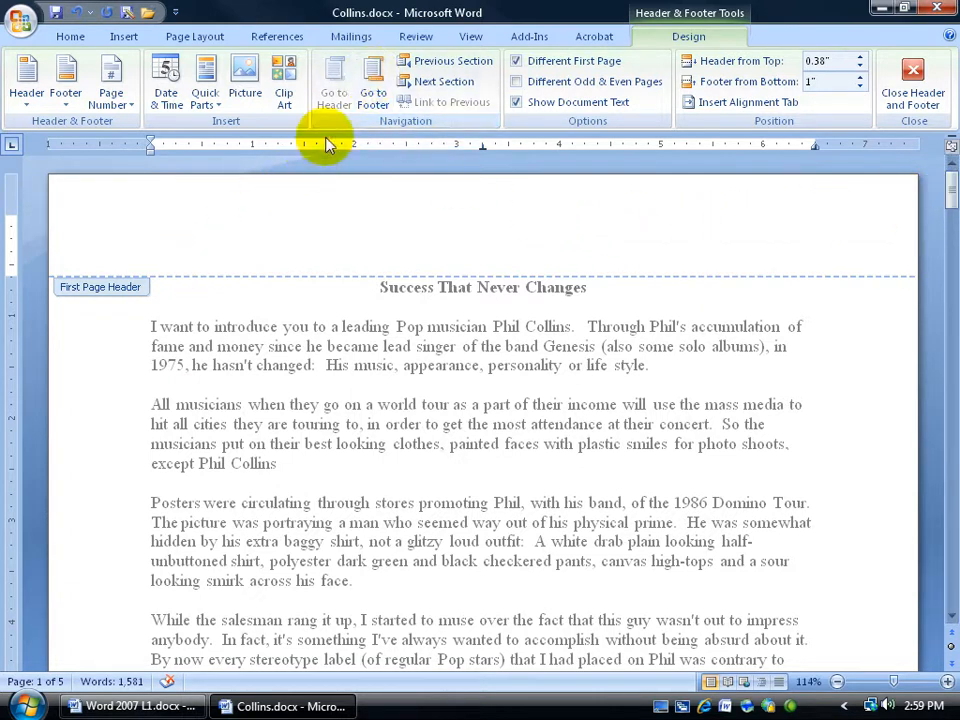
Switch between the header and footer areas on the first and second pages, ending in the second page's footer
click(375, 75)
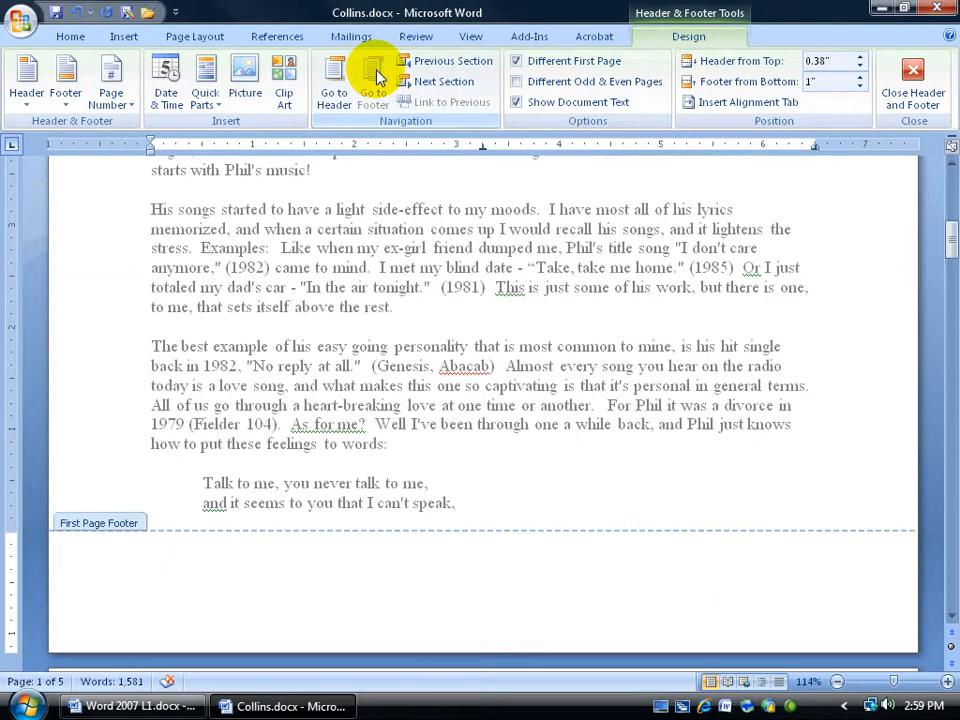
click(336, 68)
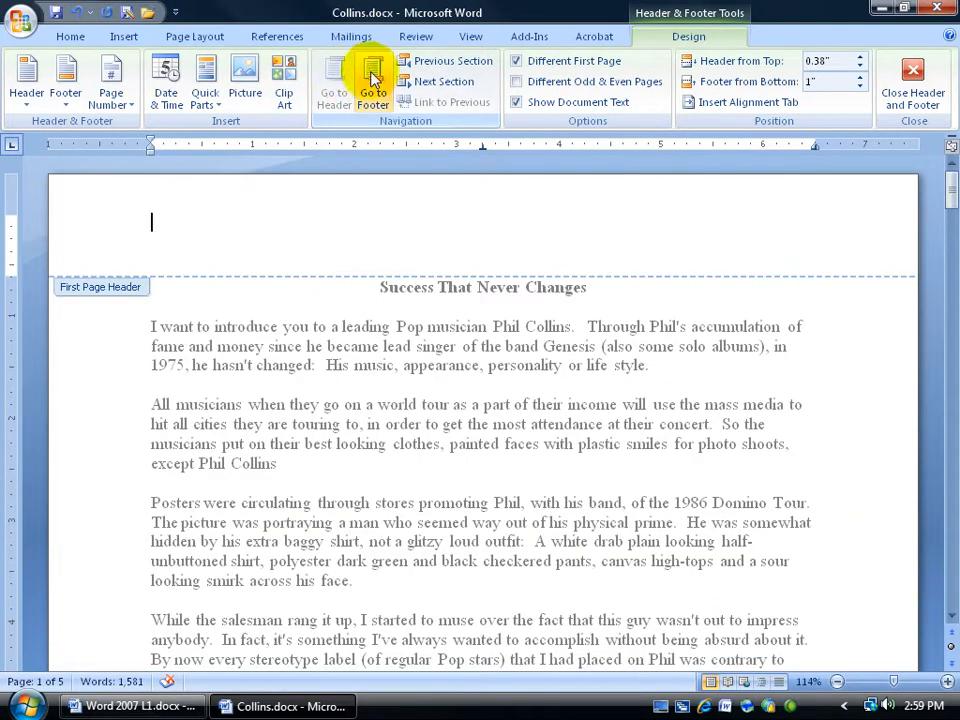
click(372, 75)
scroll(349, 368, down, 8)
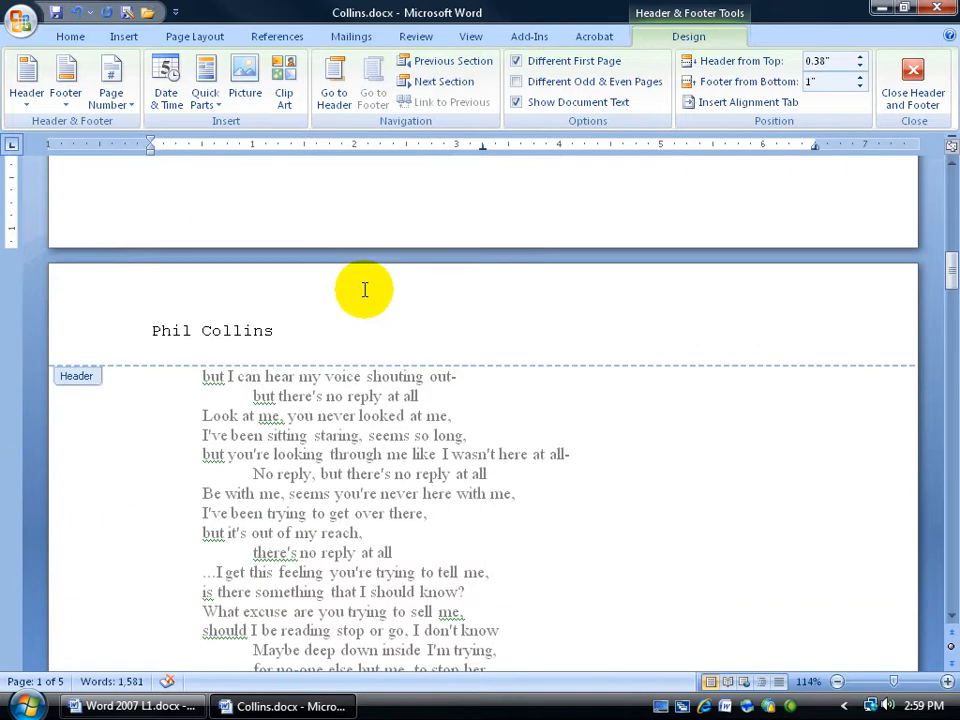
scroll(365, 290, down, 1)
click(280, 279)
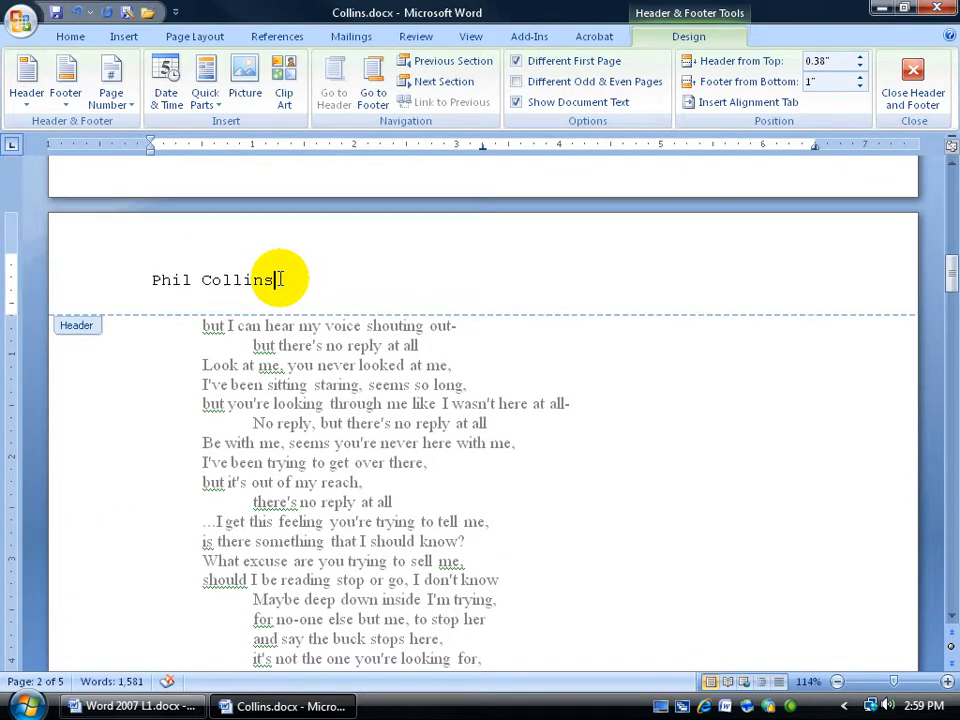
click(373, 98)
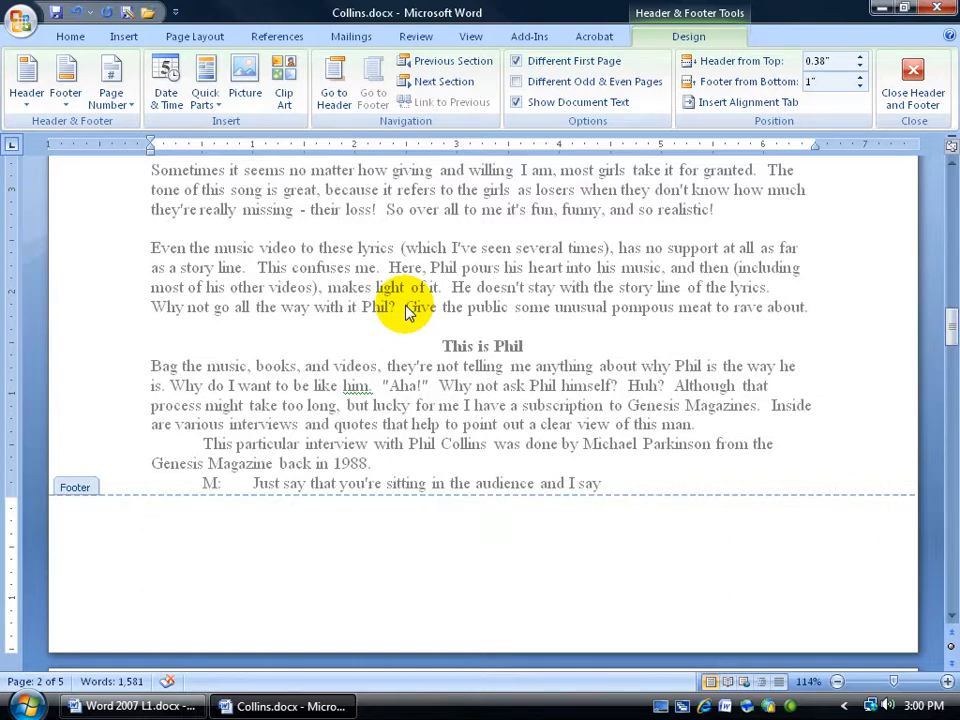
Show formatting marks and delete the extra empty paragraph in the second page's footer
click(68, 36)
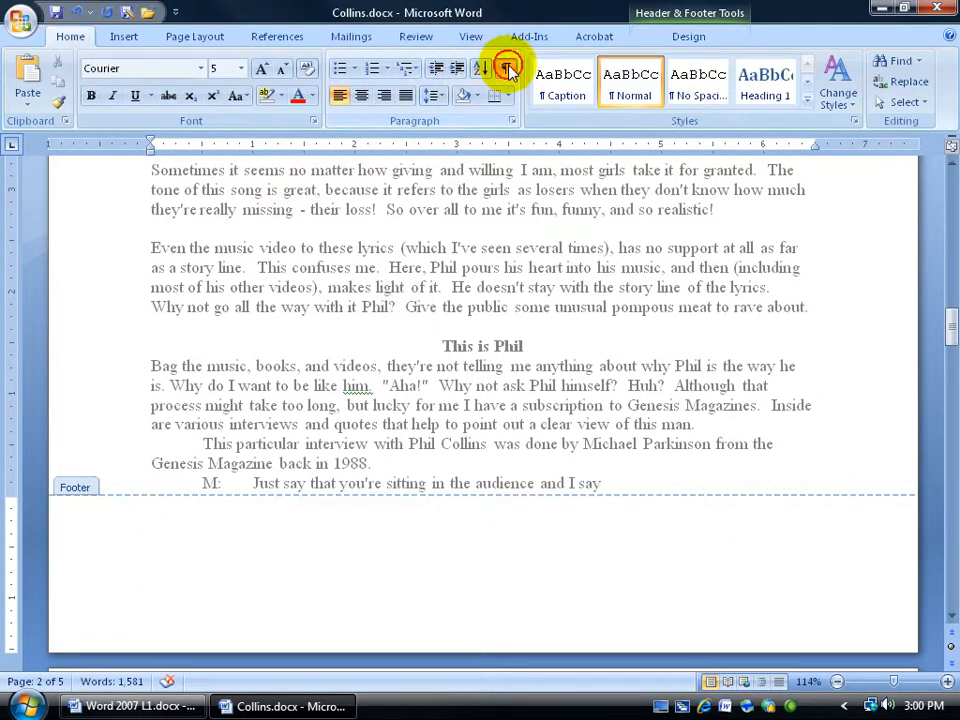
click(507, 68)
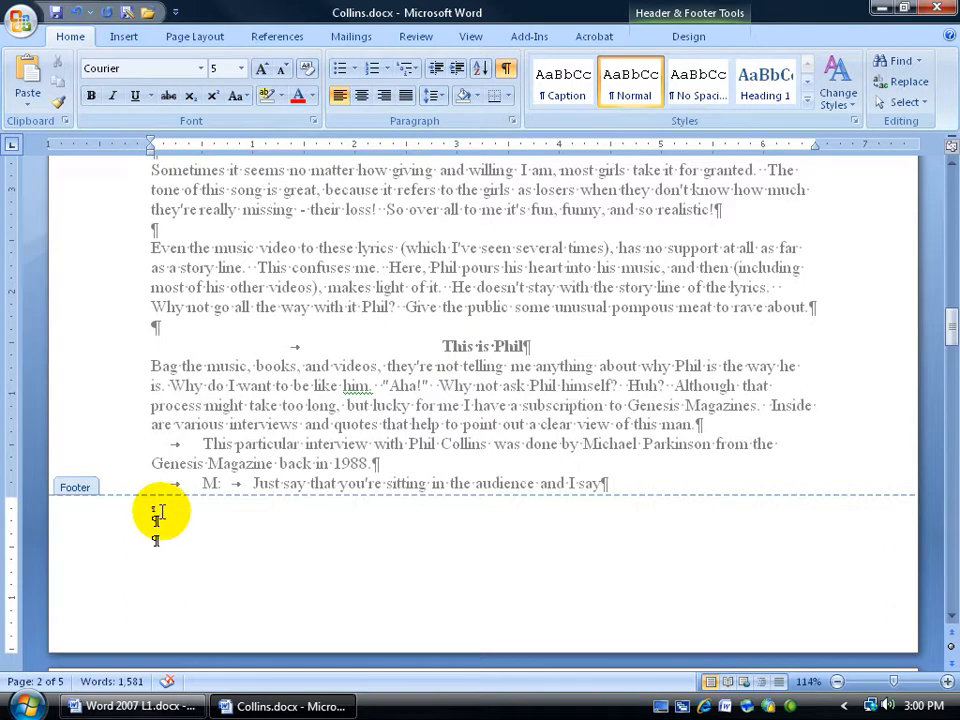
key(Delete)
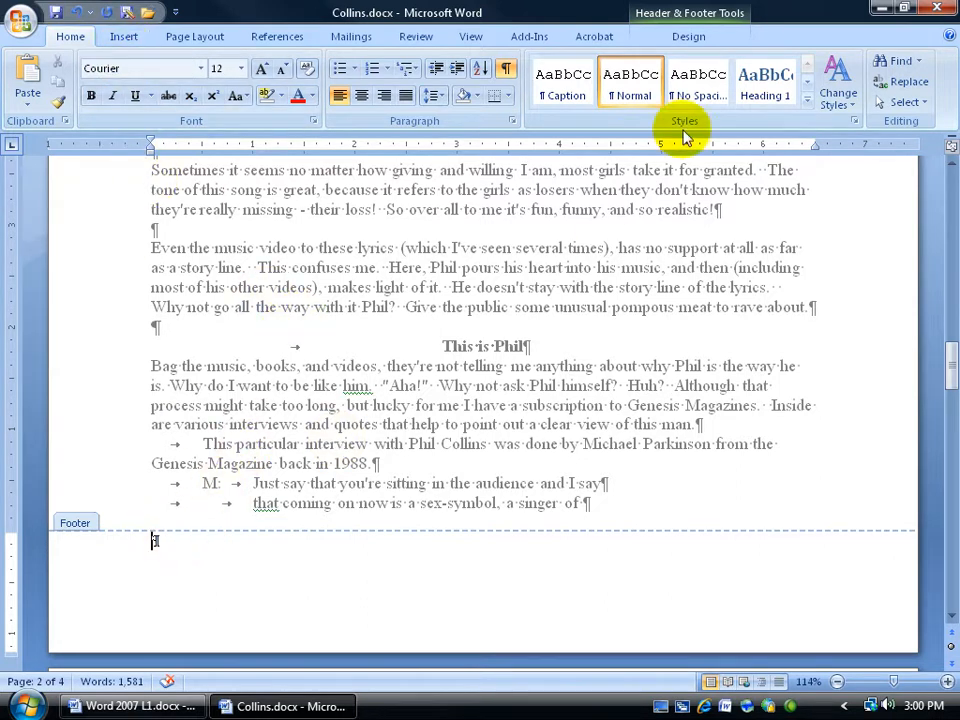
Insert a Plain Number 3 page number at the bottom of the page and set the footer distance from bottom to 0.31 inch
click(680, 42)
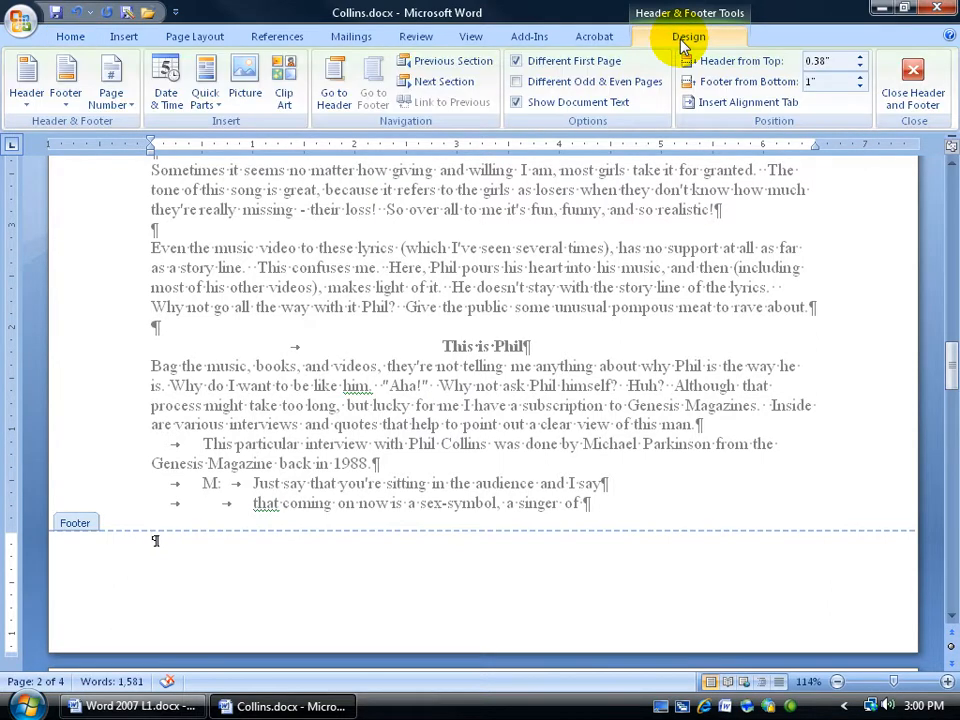
click(122, 98)
mouse_move(127, 153)
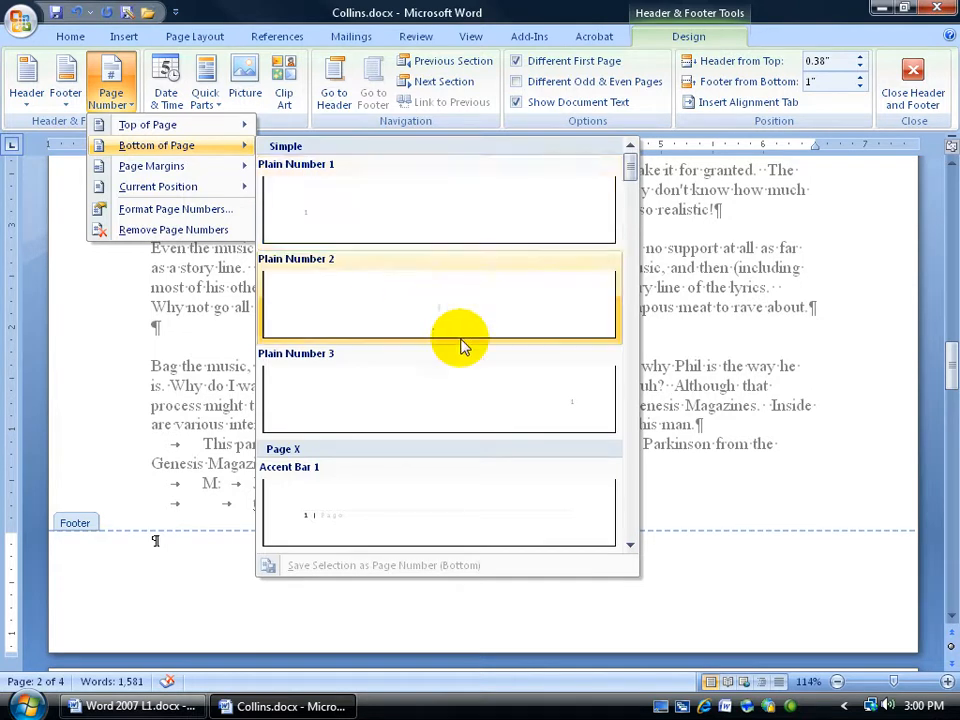
click(519, 412)
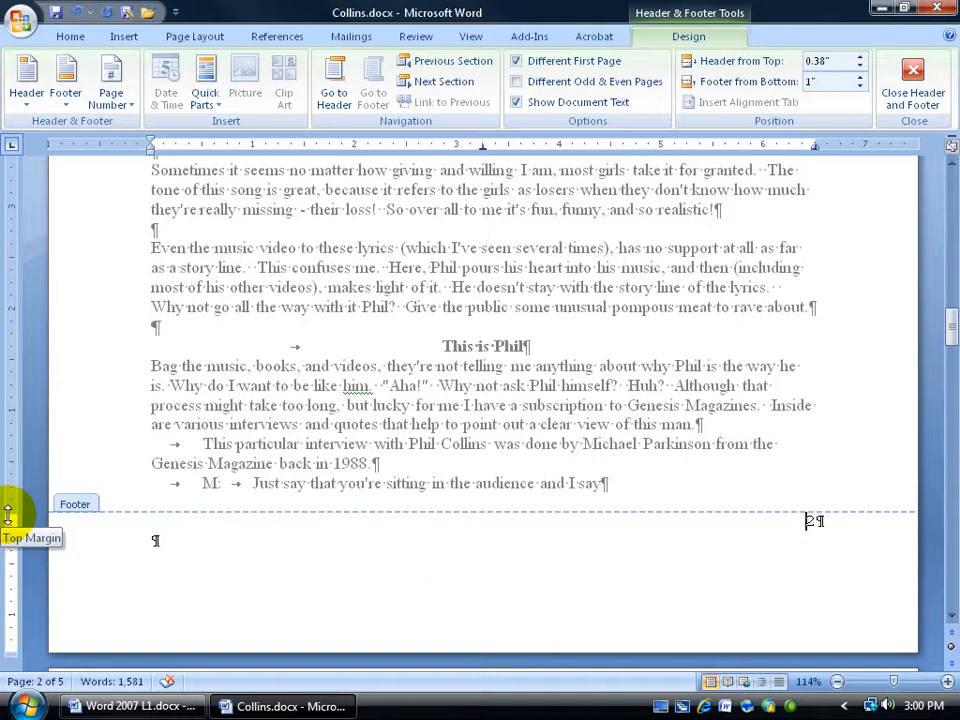
drag(8, 512, 8, 590)
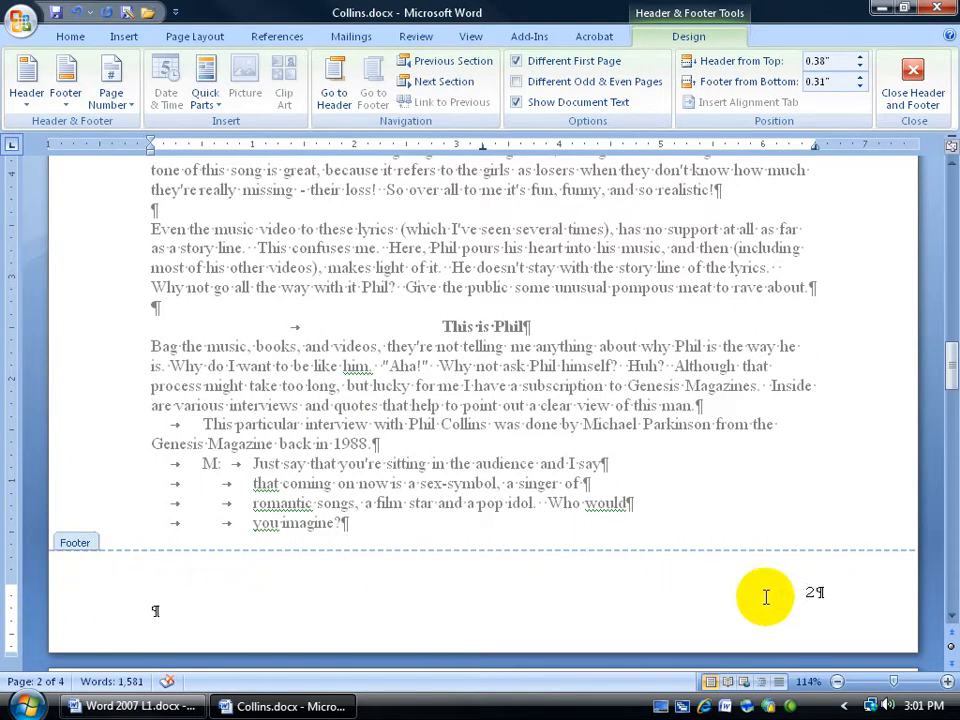
Rearrange the empty paragraphs in the second page's footer so the page number sits lower, removing the left-side empty paragraph
click(805, 590)
key(Return)
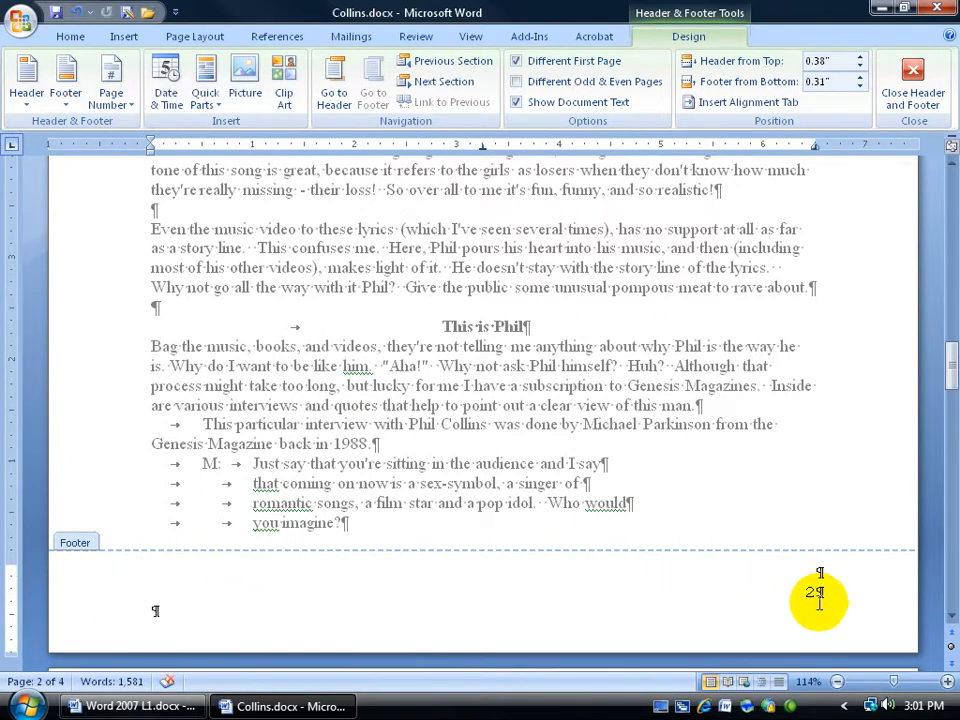
key(Return)
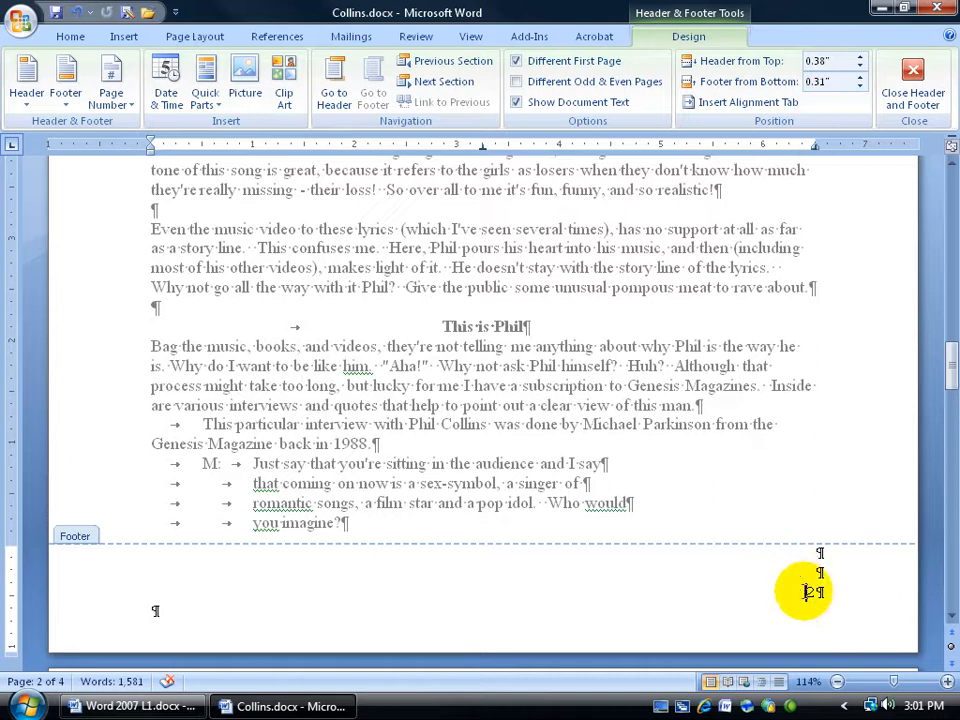
click(179, 606)
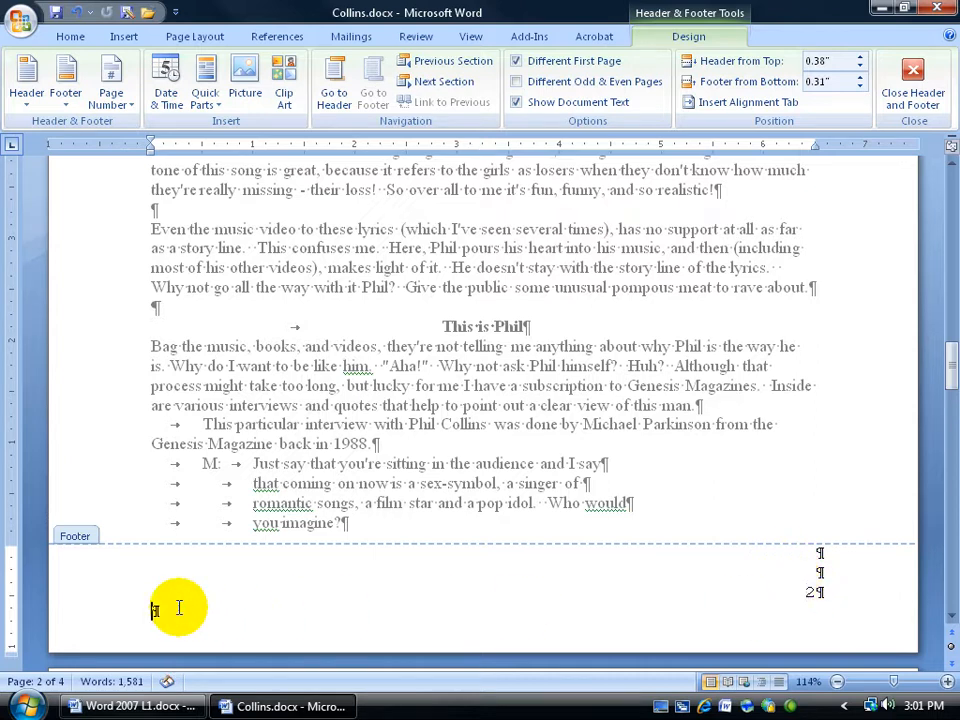
key(Return)
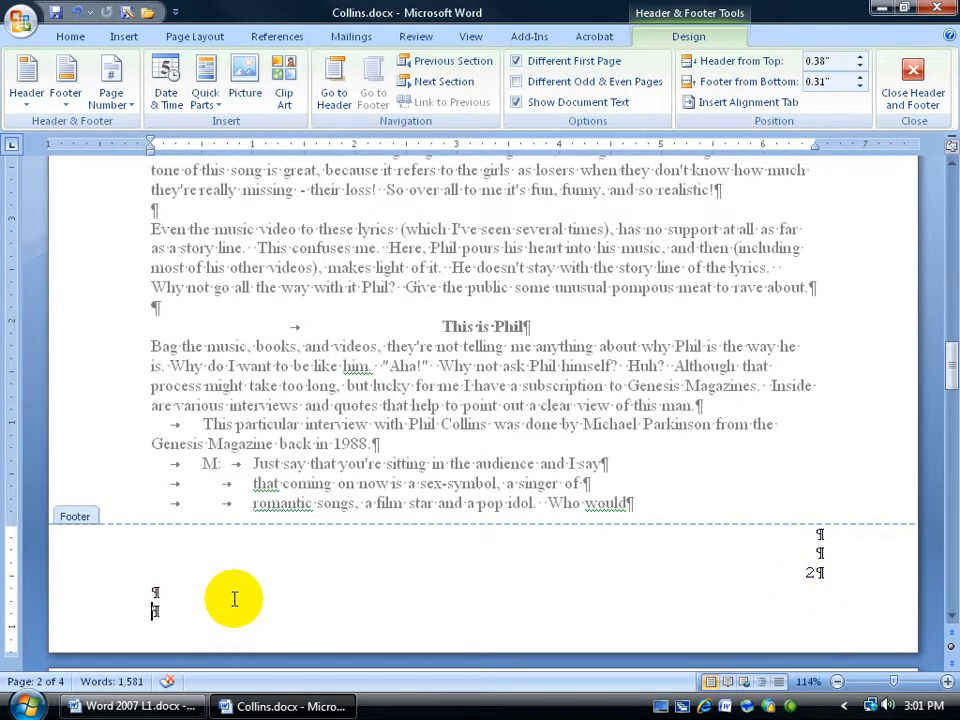
key(BackSpace)
key(BackSpace)
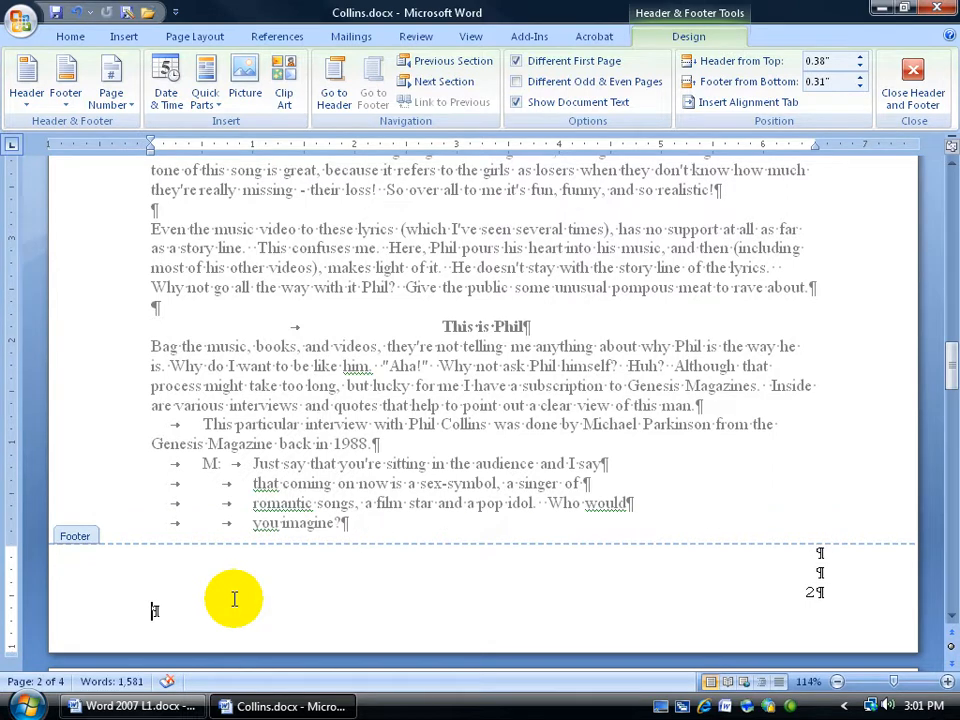
key(Return)
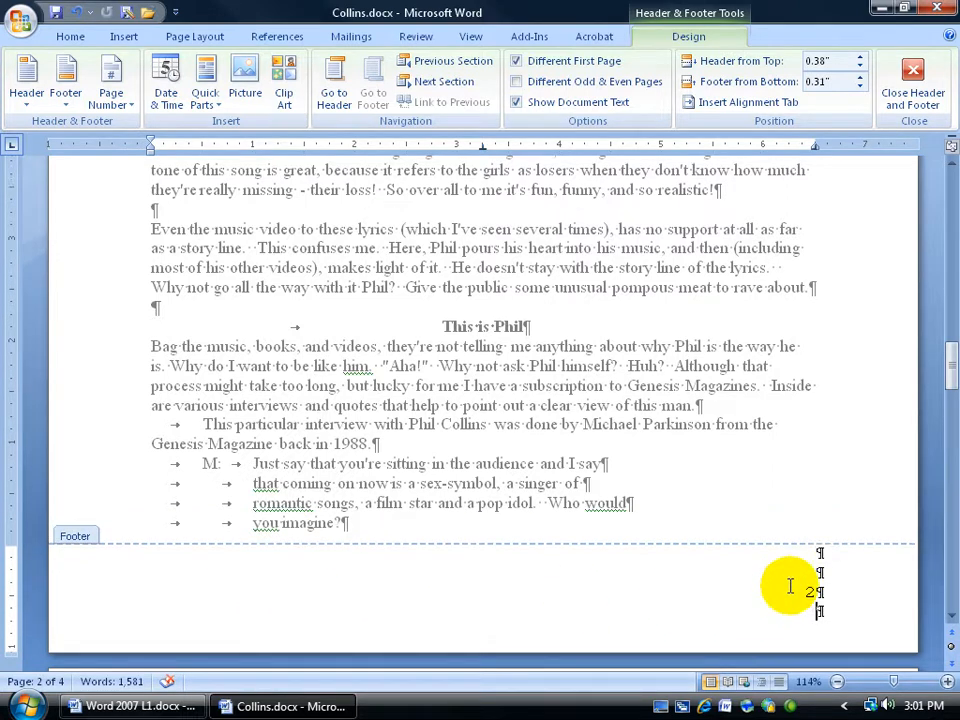
key(BackSpace)
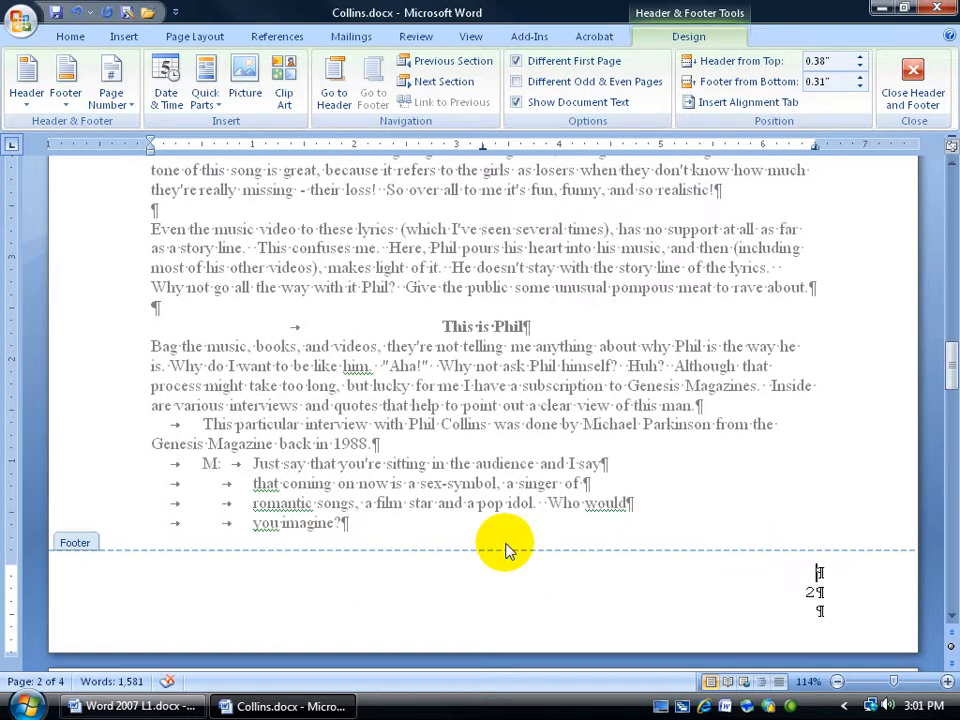
Close header and footer editing and turn off the display of formatting marks
drag(949, 354, 934, 262)
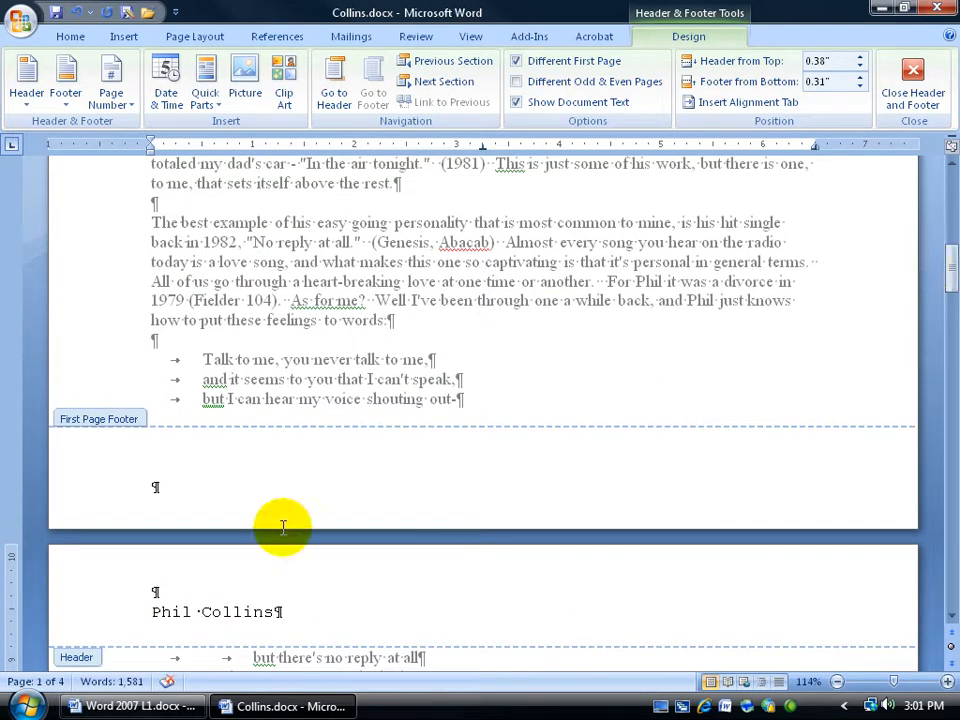
click(152, 487)
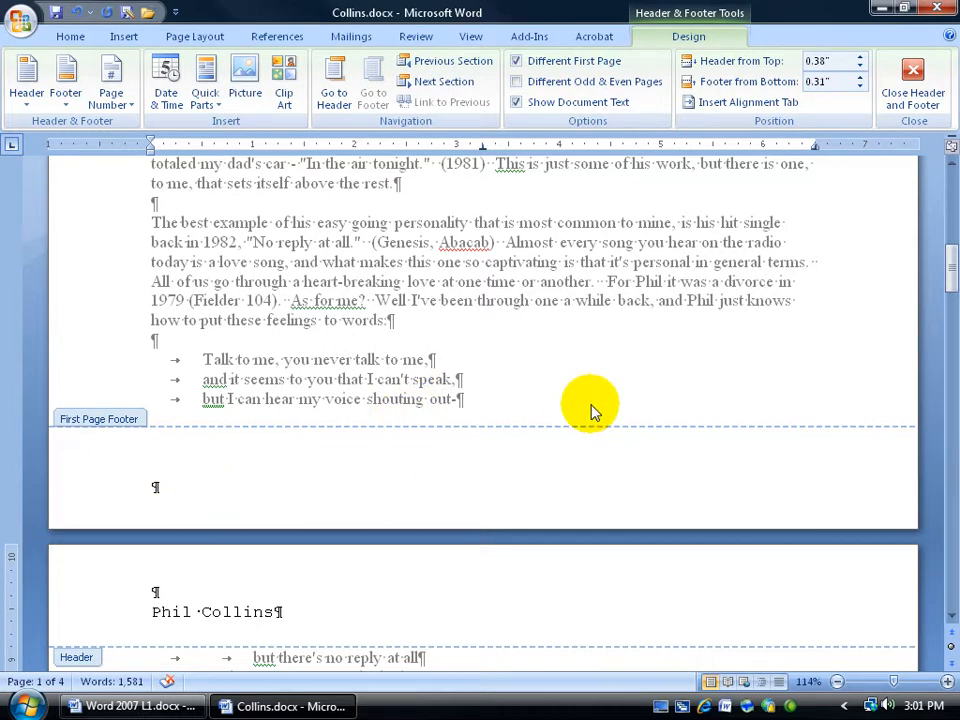
click(913, 86)
drag(953, 210, 934, 364)
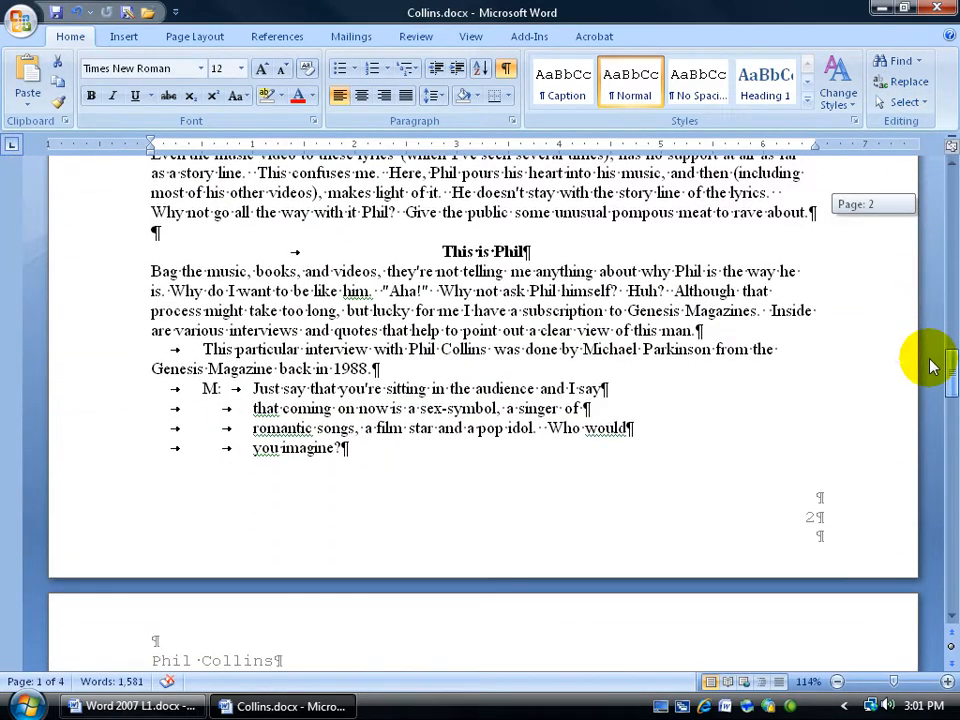
click(515, 68)
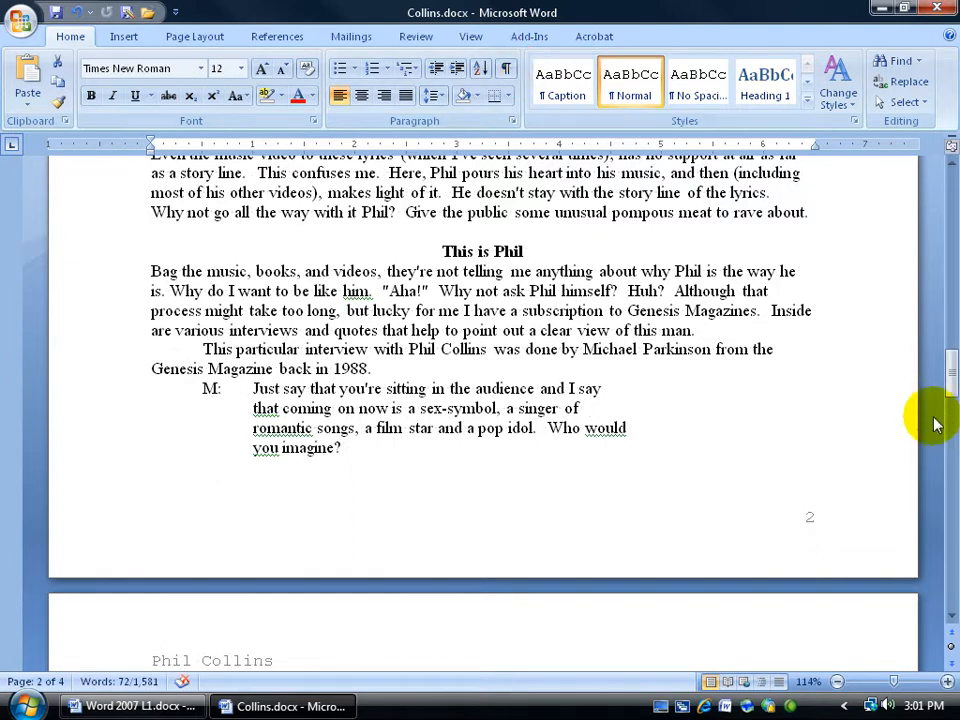
Review the pages, reopen the second page's header and enable different odd and even pages
drag(943, 378, 936, 489)
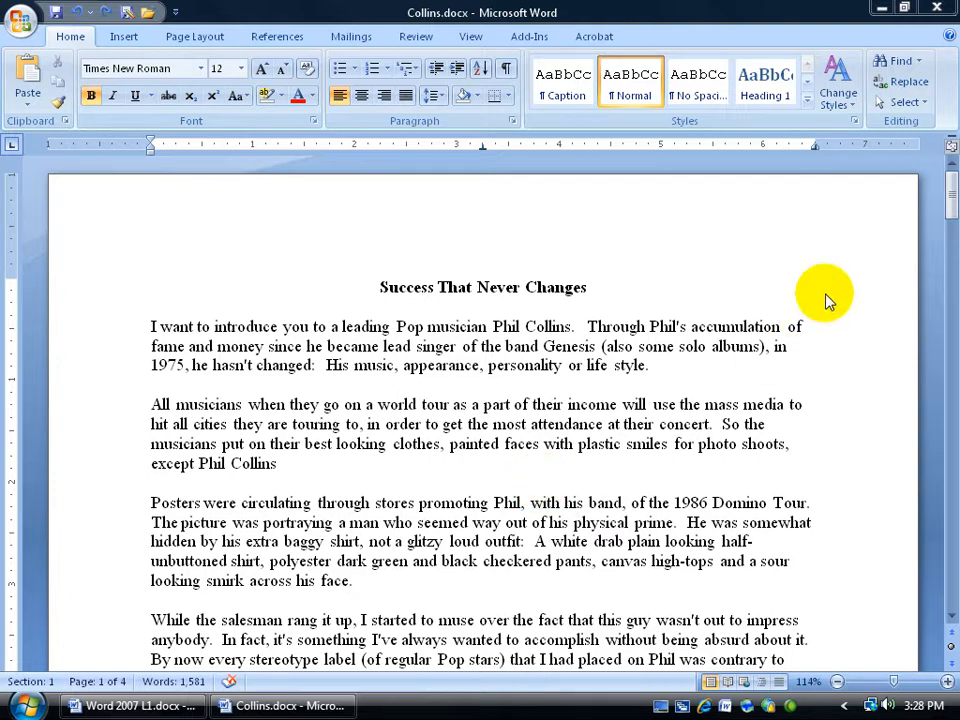
drag(943, 194, 943, 281)
click(424, 336)
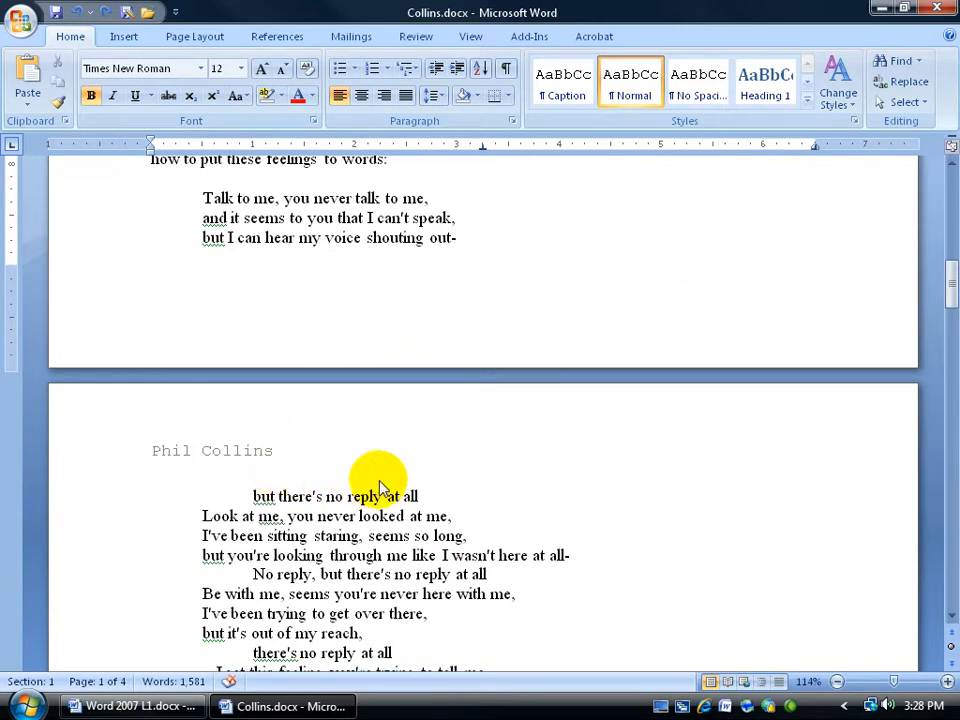
drag(947, 272, 953, 178)
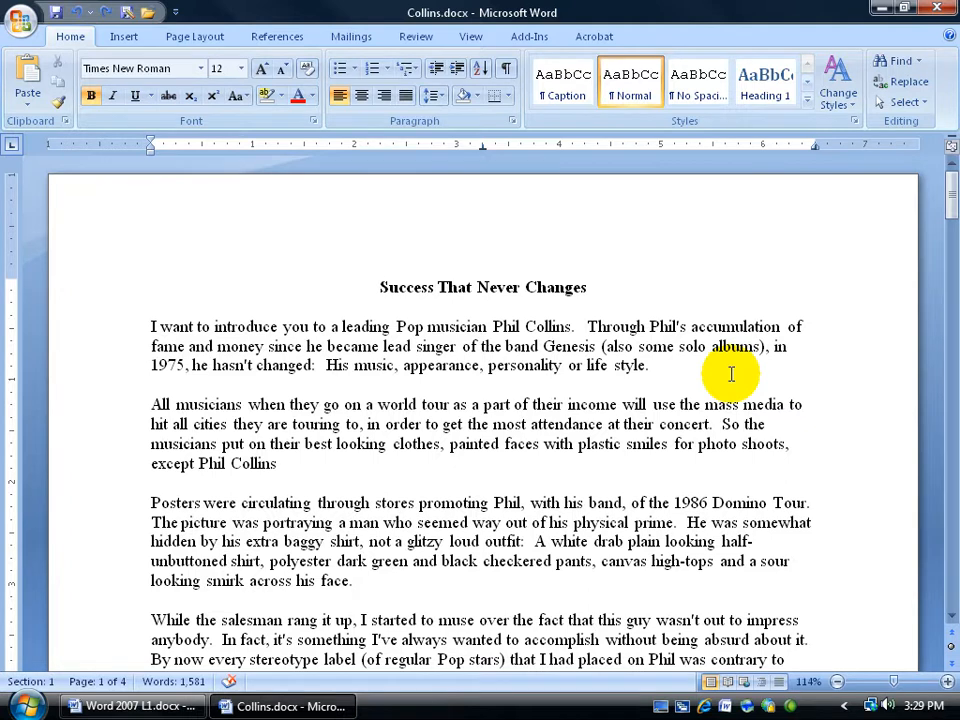
scroll(643, 400, down, 4)
drag(943, 214, 945, 300)
double_click(242, 322)
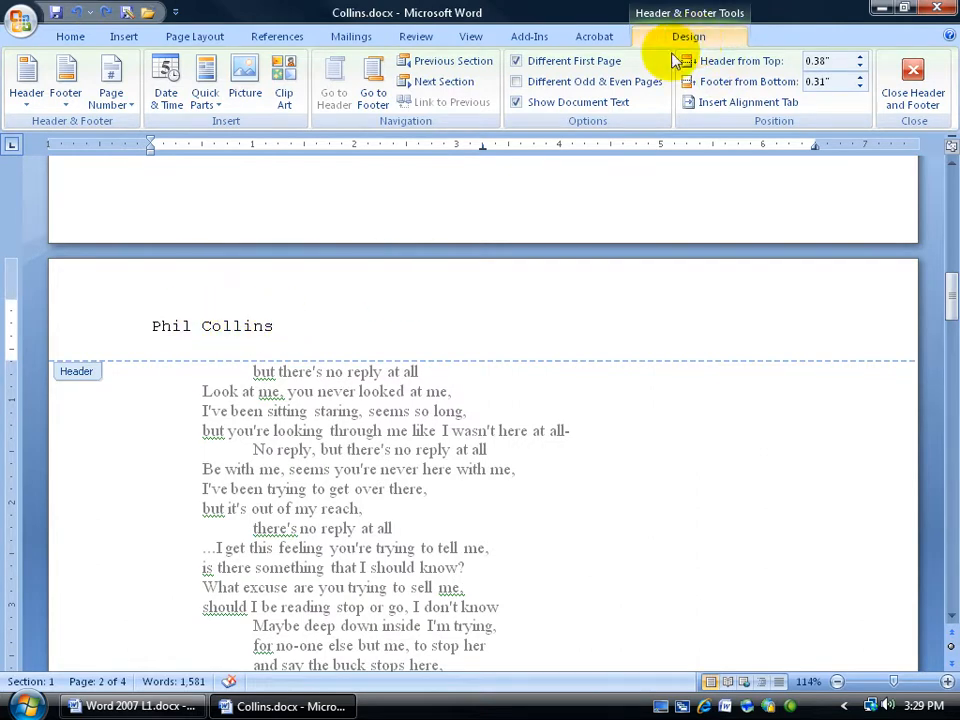
click(516, 81)
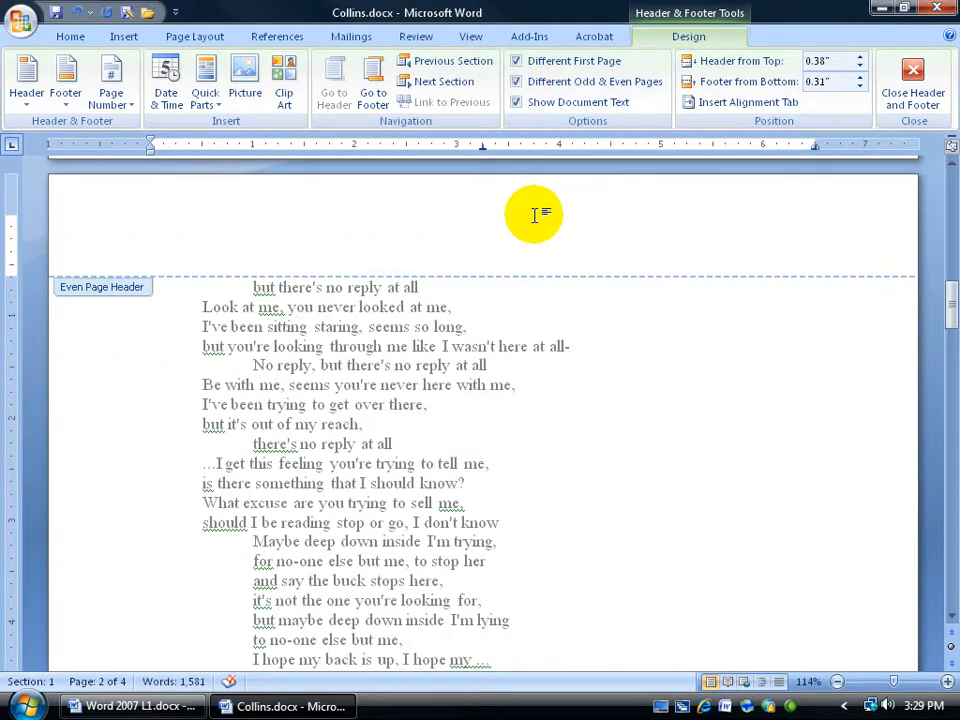
Enter the author's full name in the even page header
mouse_move(953, 297)
mouse_down()
mouse_move(949, 478)
mouse_move(946, 283)
mouse_up()
text(Kir)
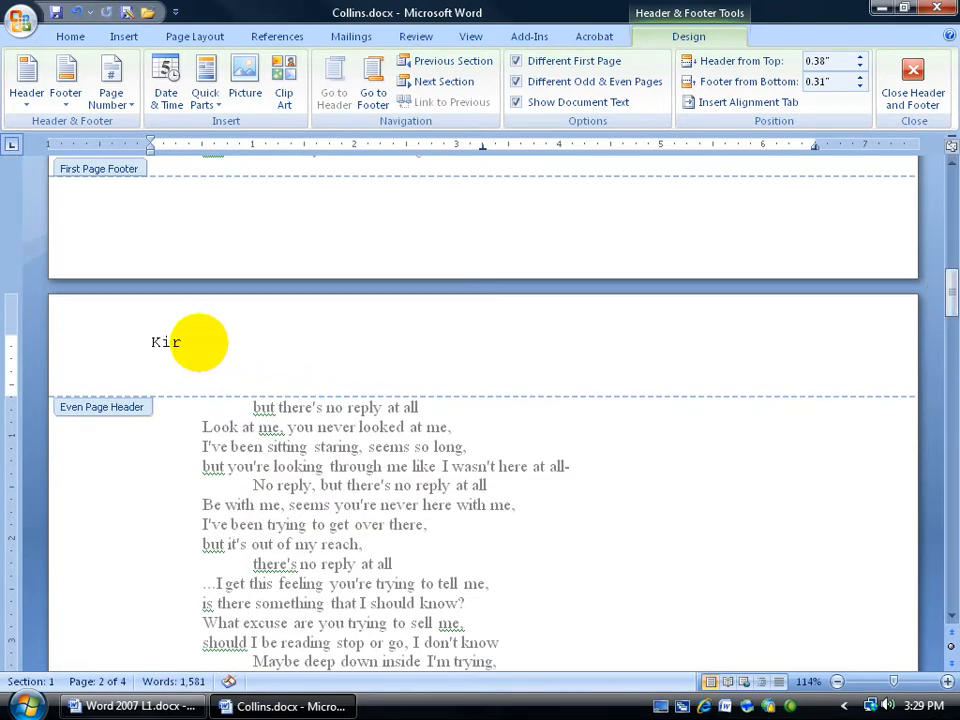
text(t Kershaw)
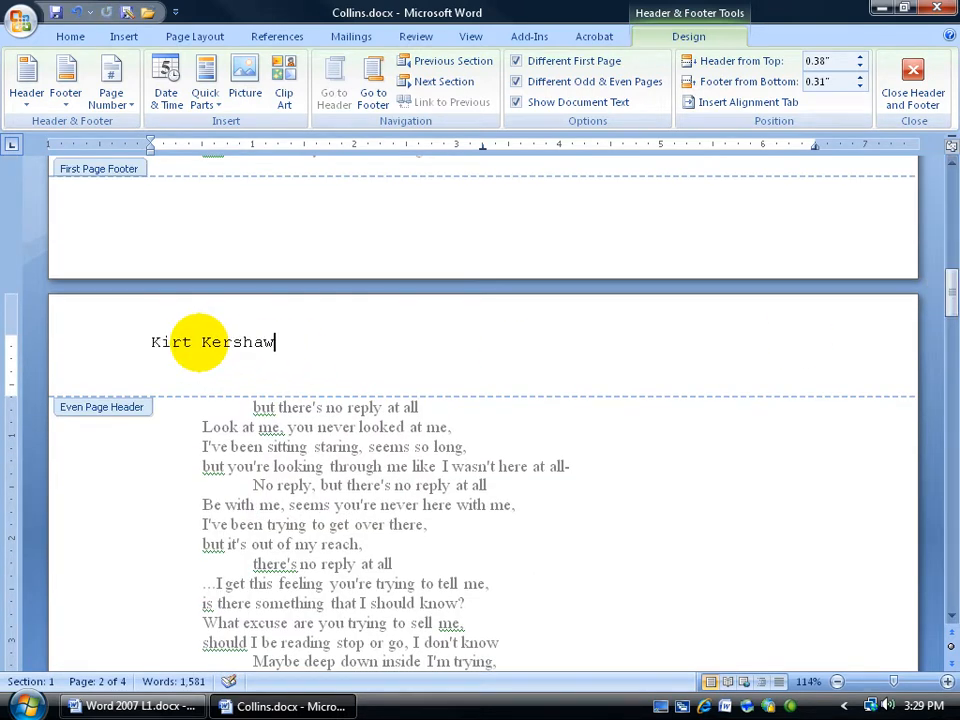
Insert a Bold Numbers 3 page number at the bottom of the even page footer, then close header and footer editing
click(950, 302)
drag(951, 303, 953, 392)
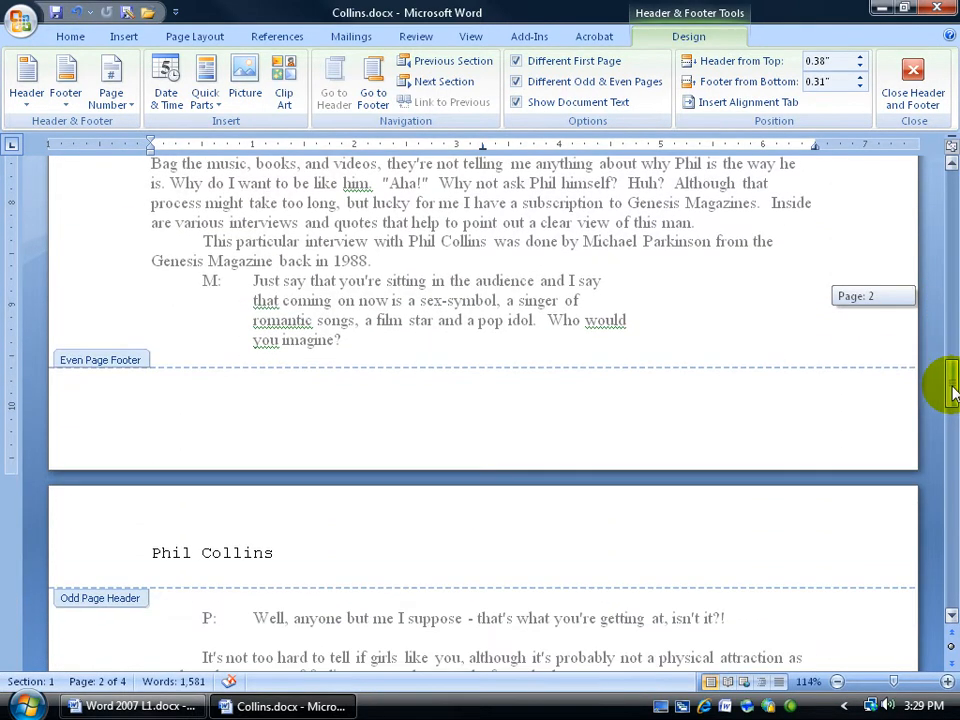
click(525, 418)
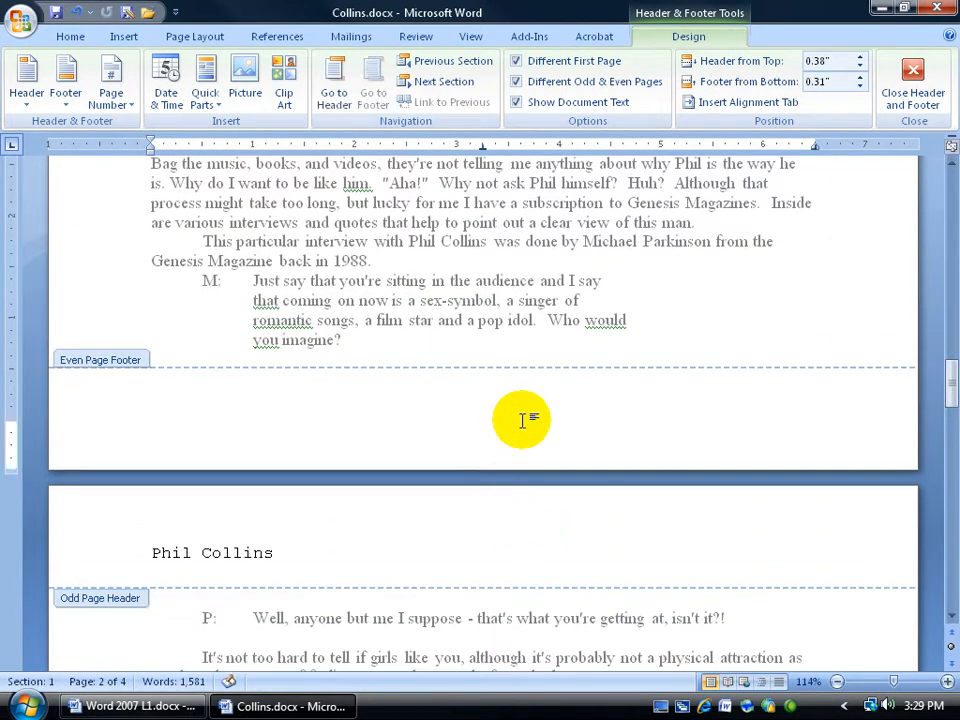
click(111, 82)
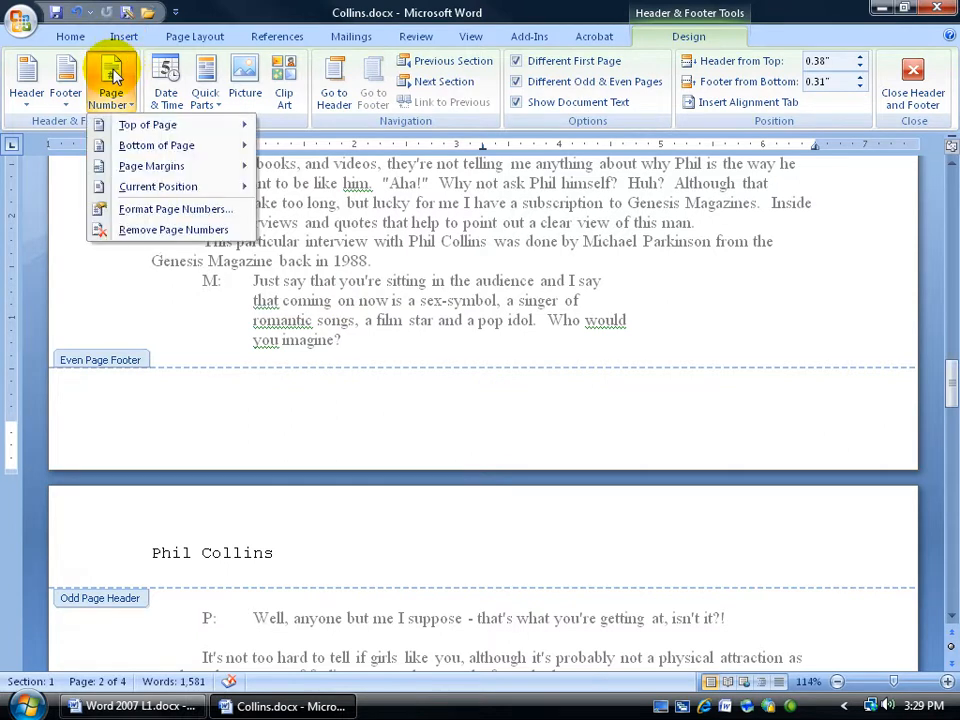
mouse_move(130, 150)
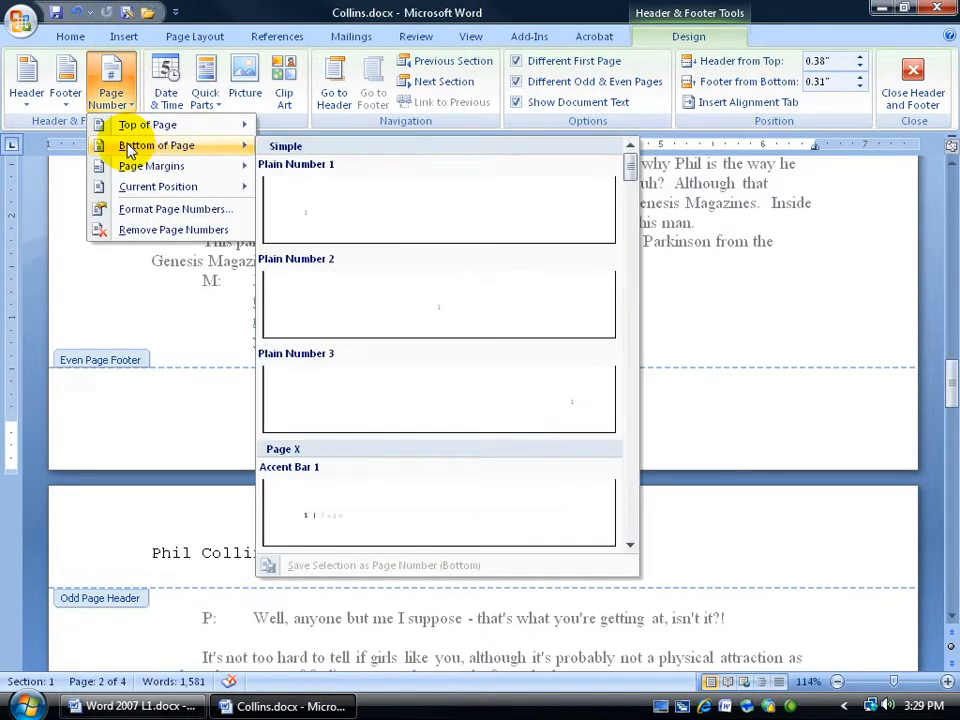
click(630, 544)
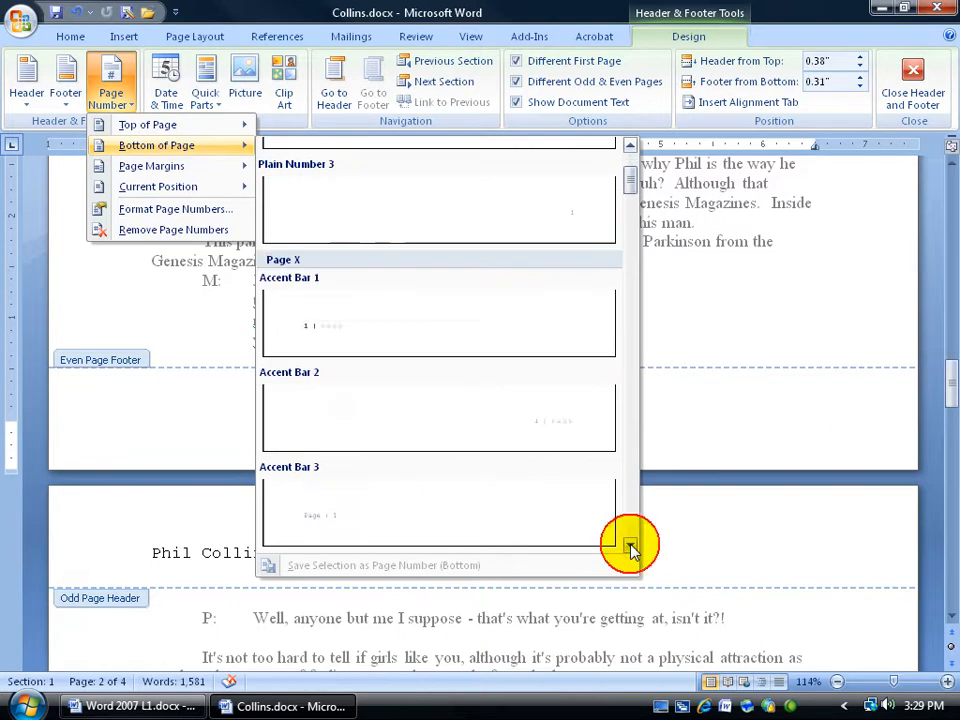
click(630, 544)
click(630, 546)
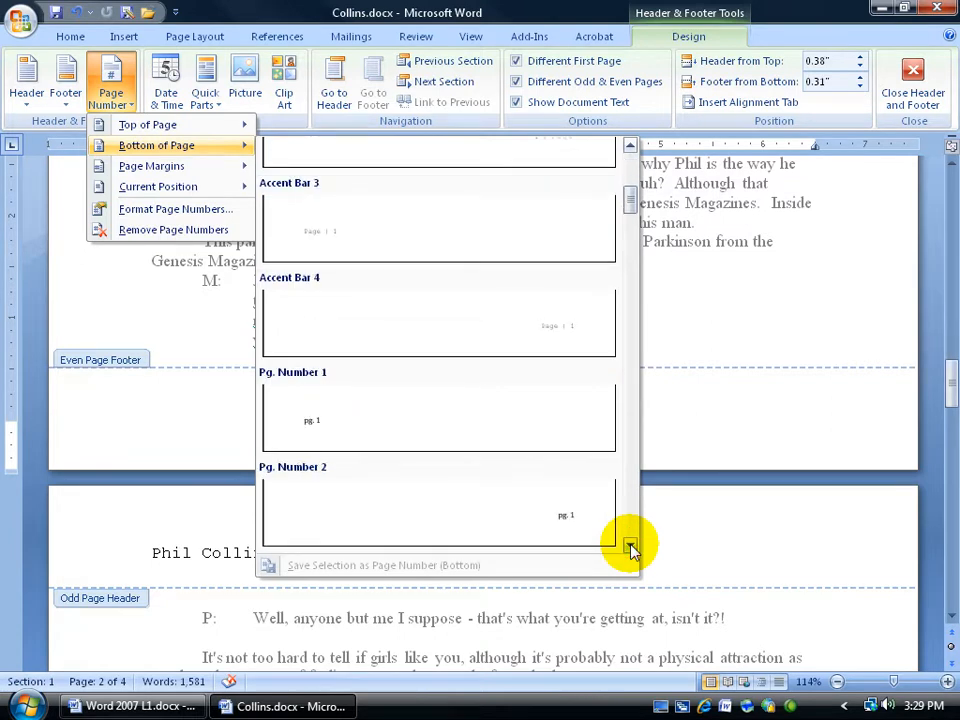
click(630, 546)
click(630, 546)
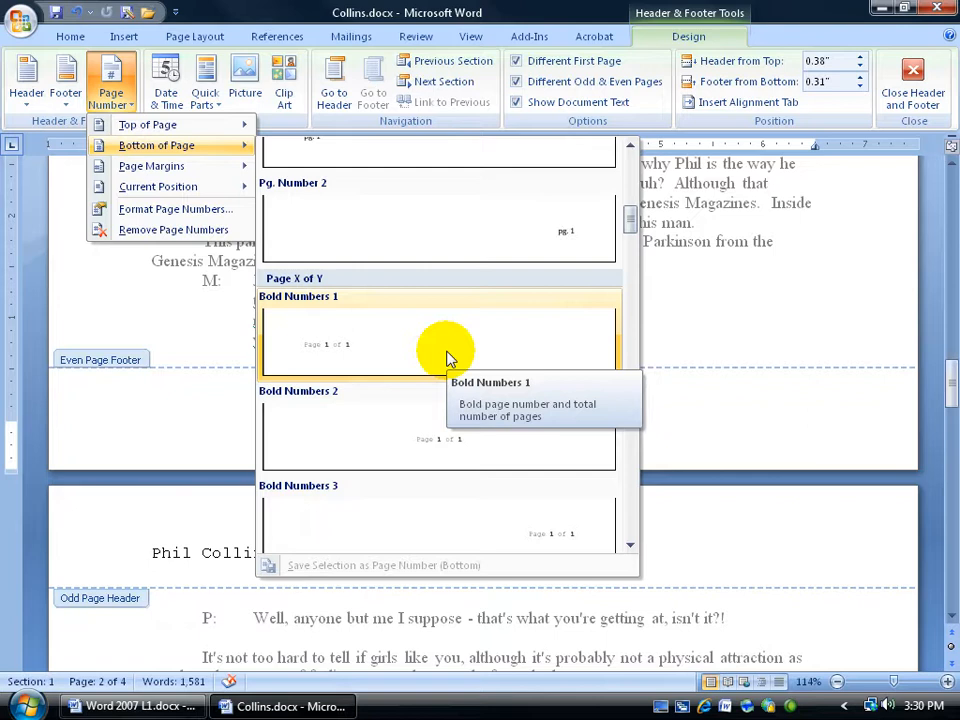
click(476, 516)
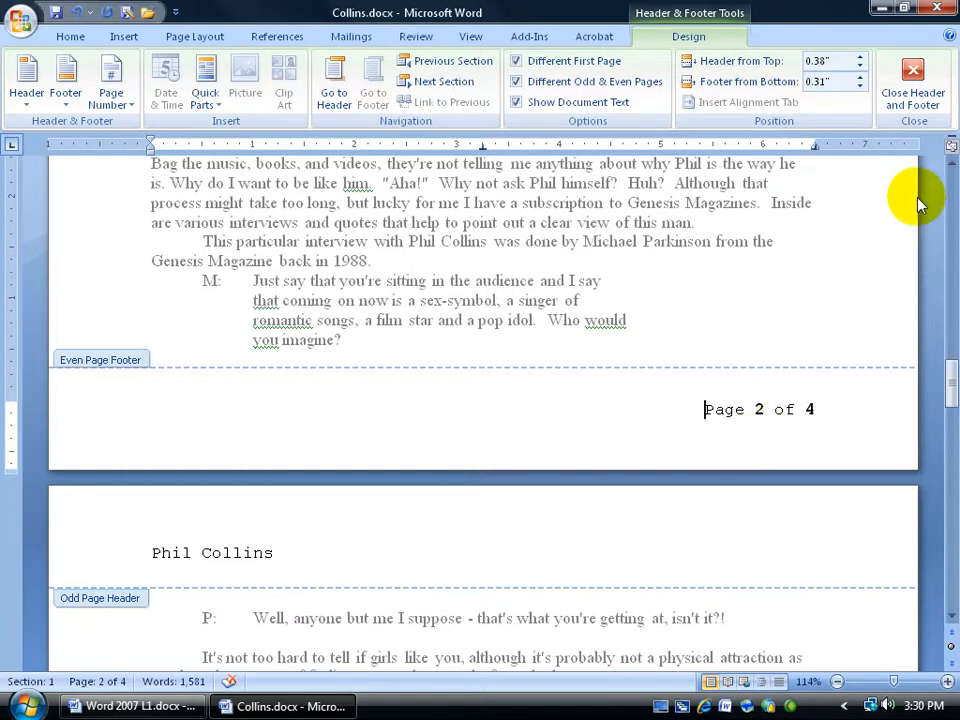
click(911, 84)
Scroll through the document to review the headers and page numbers on each page
drag(948, 206, 948, 303)
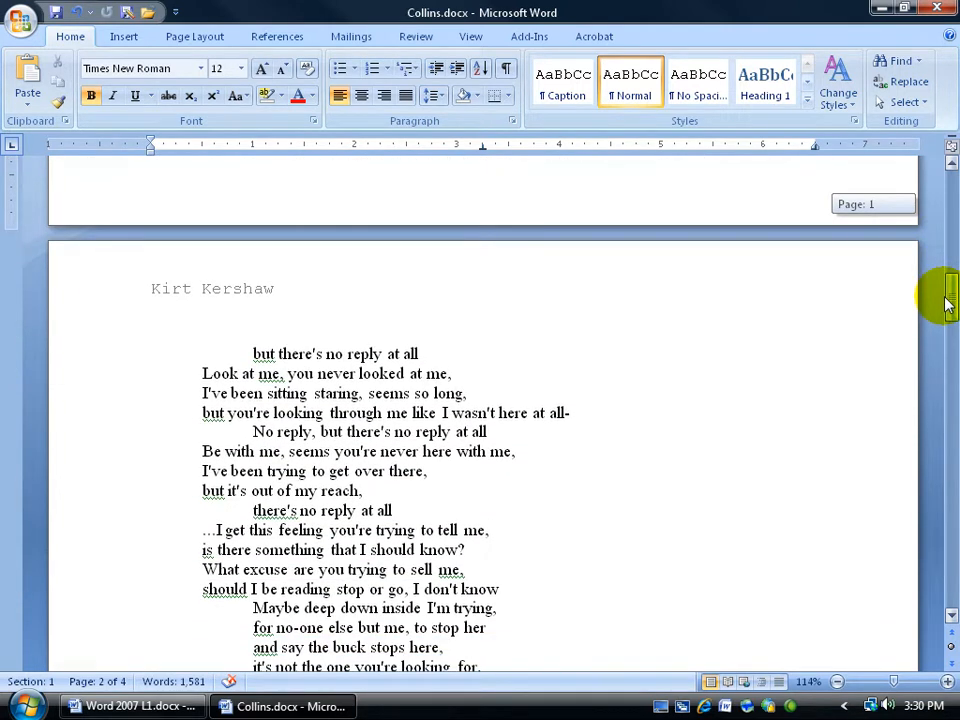
drag(948, 303, 948, 305)
drag(948, 305, 950, 507)
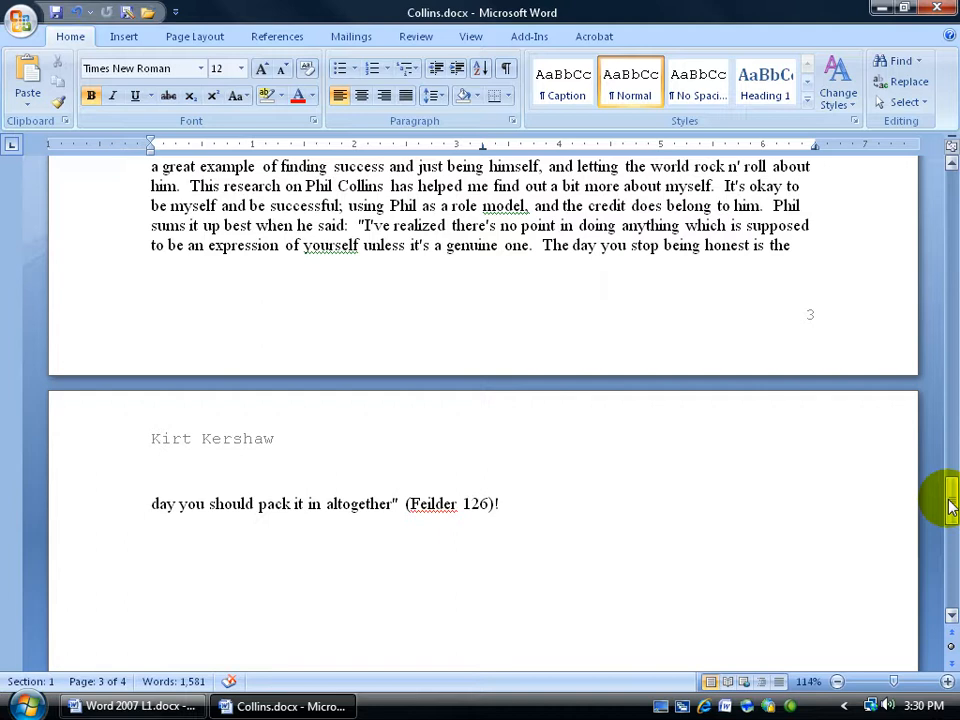
drag(945, 506, 945, 582)
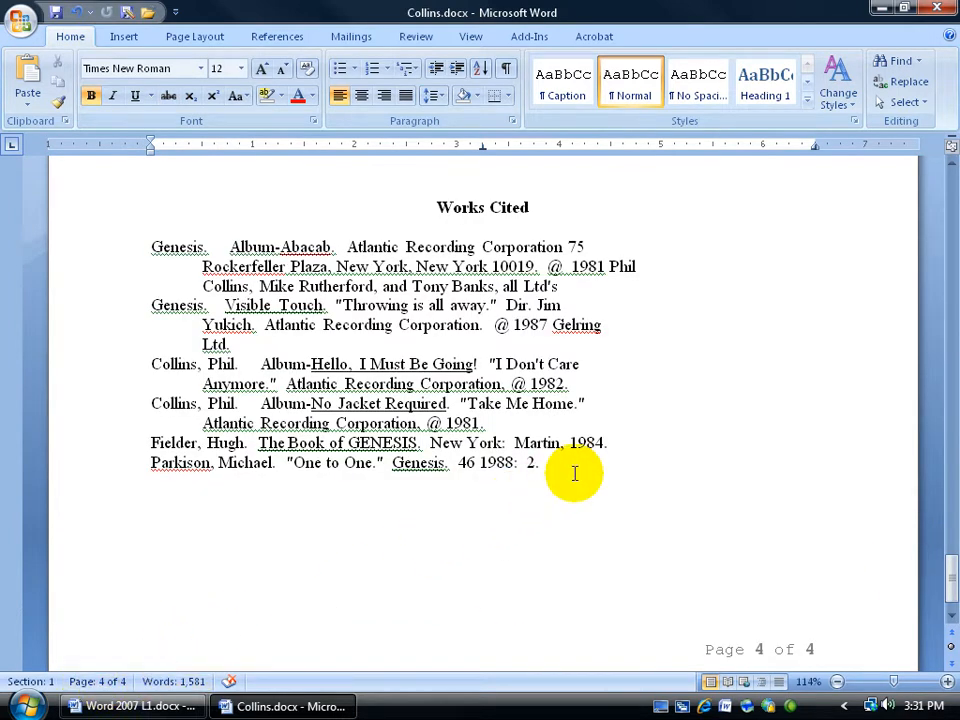
drag(948, 576, 950, 612)
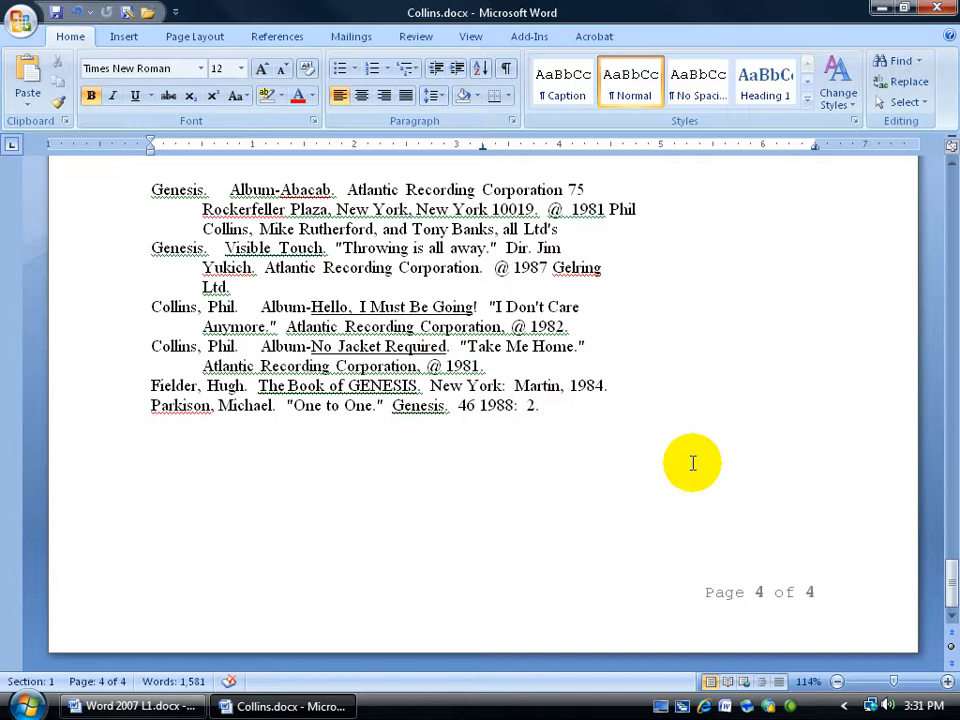
Insert a blank page after the last line of the Works Cited list
click(614, 427)
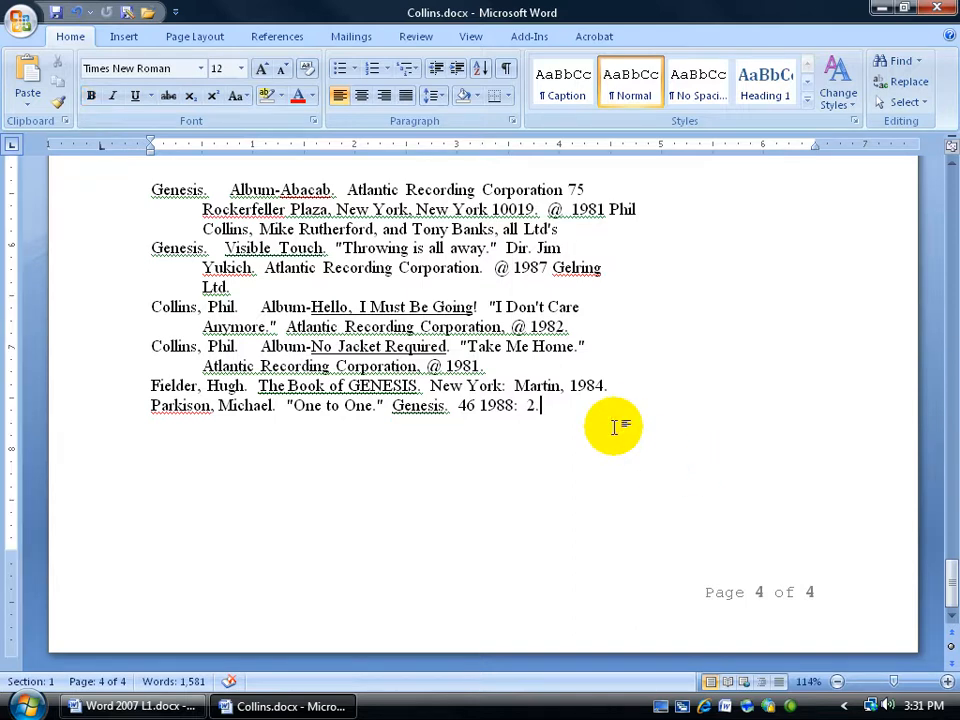
click(125, 37)
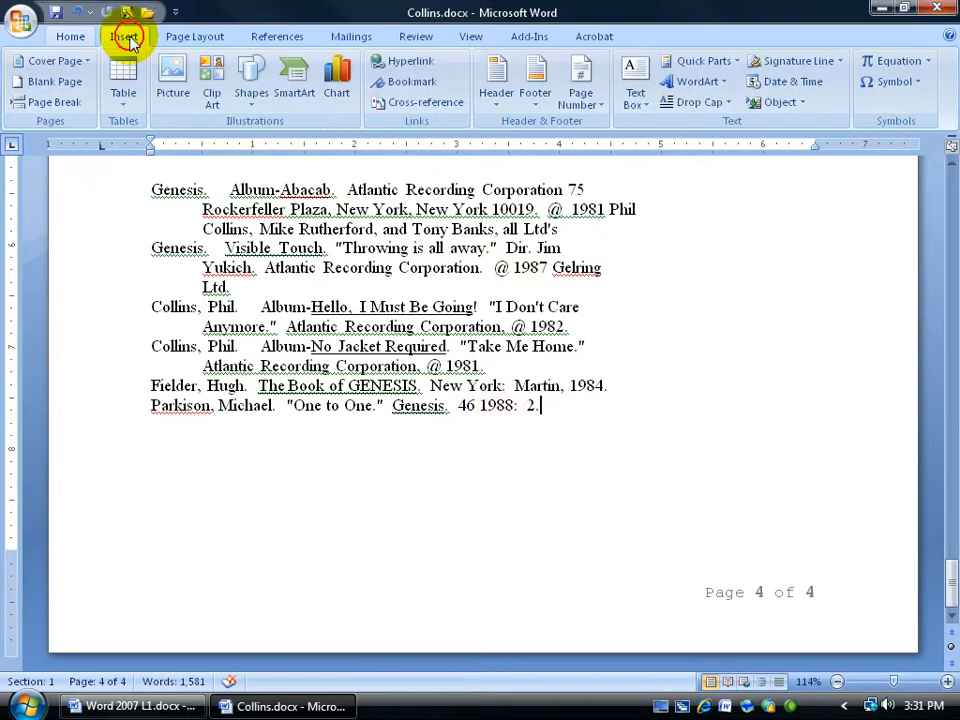
click(50, 81)
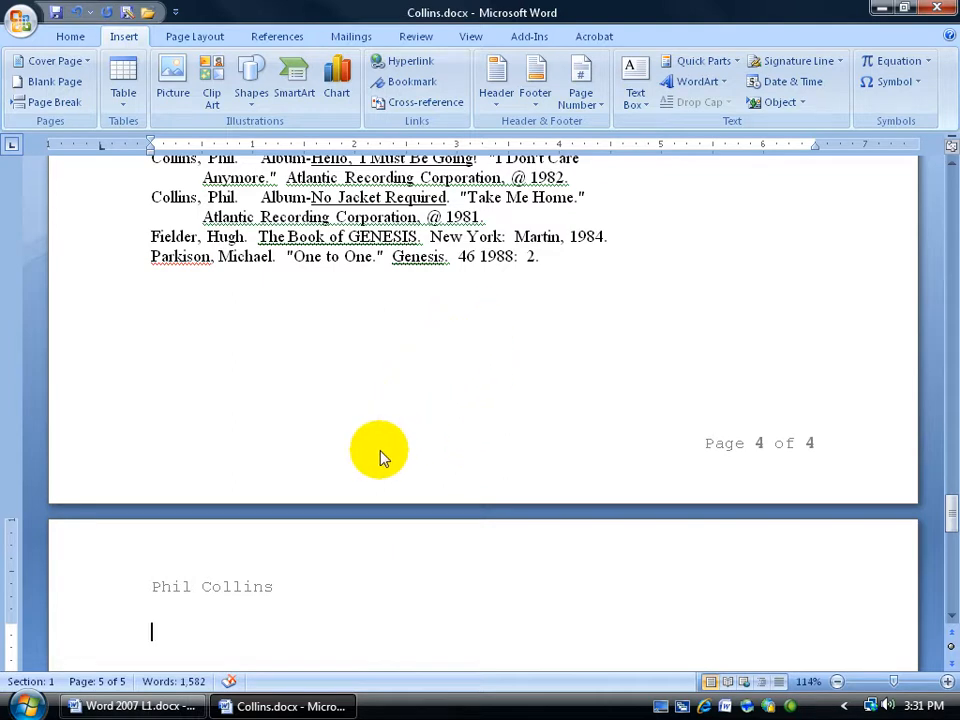
double_click(224, 588)
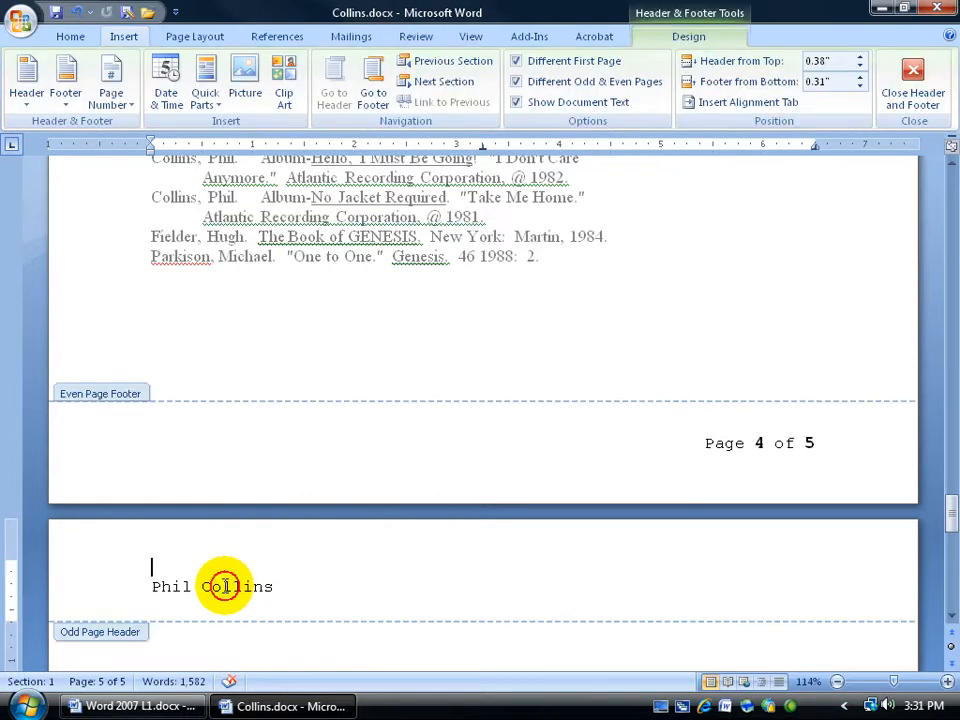
drag(150, 586, 248, 598)
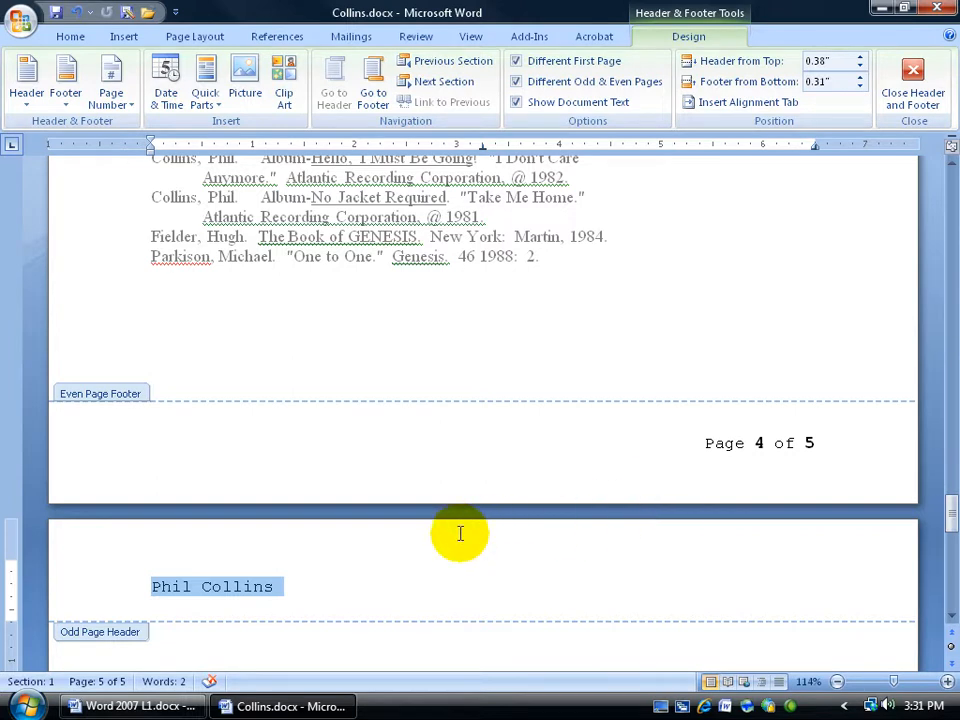
click(912, 80)
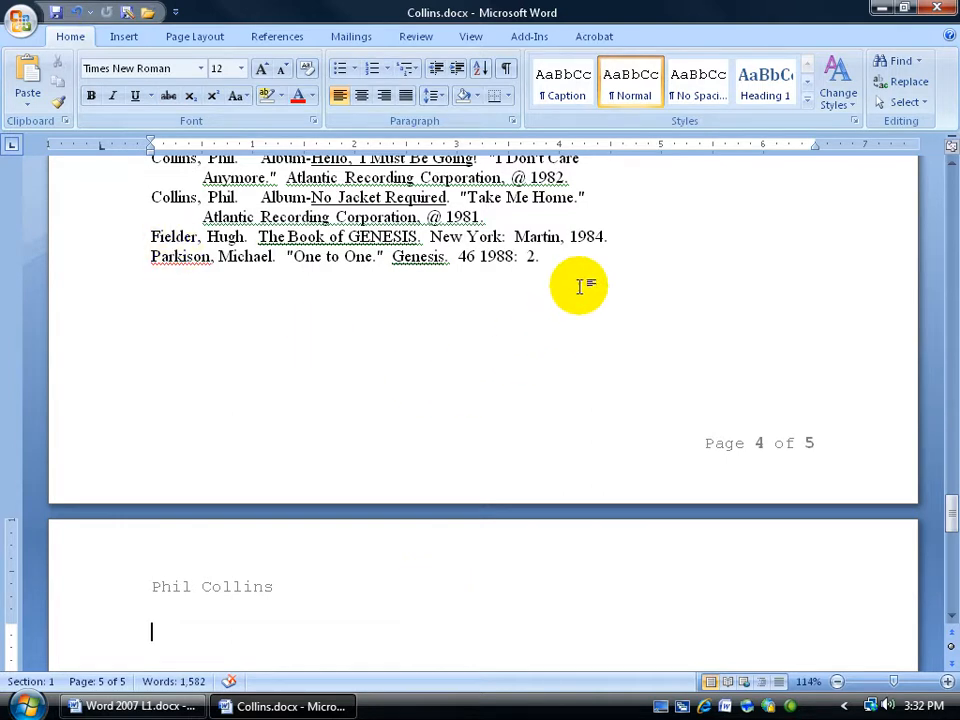
Remove the blank page and insert a Next Page section break after the last Works Cited entry
key(BackSpace)
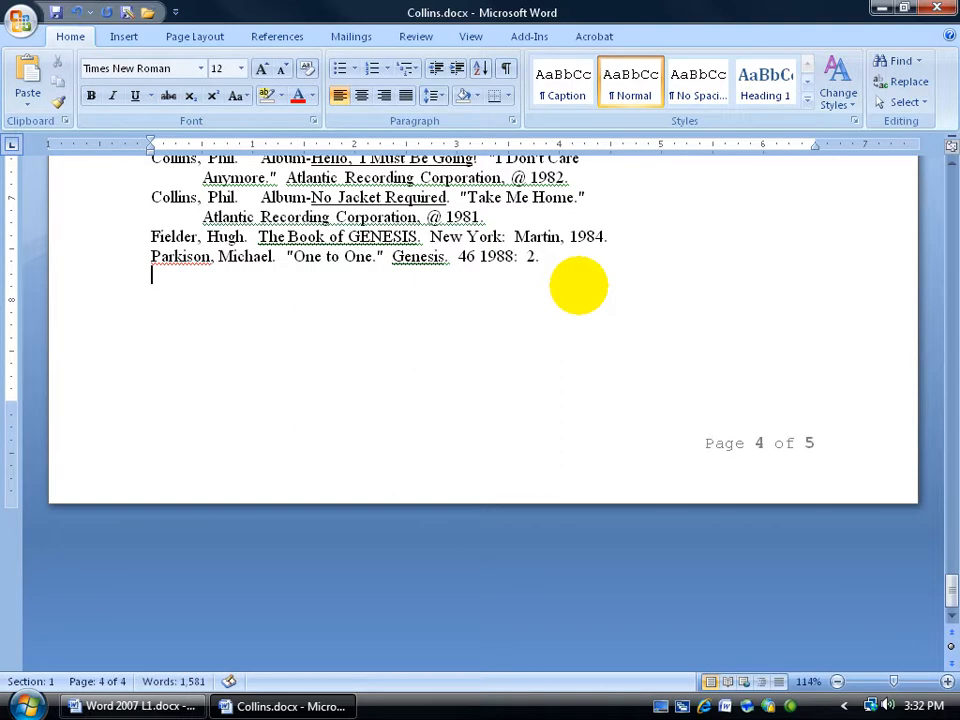
click(541, 260)
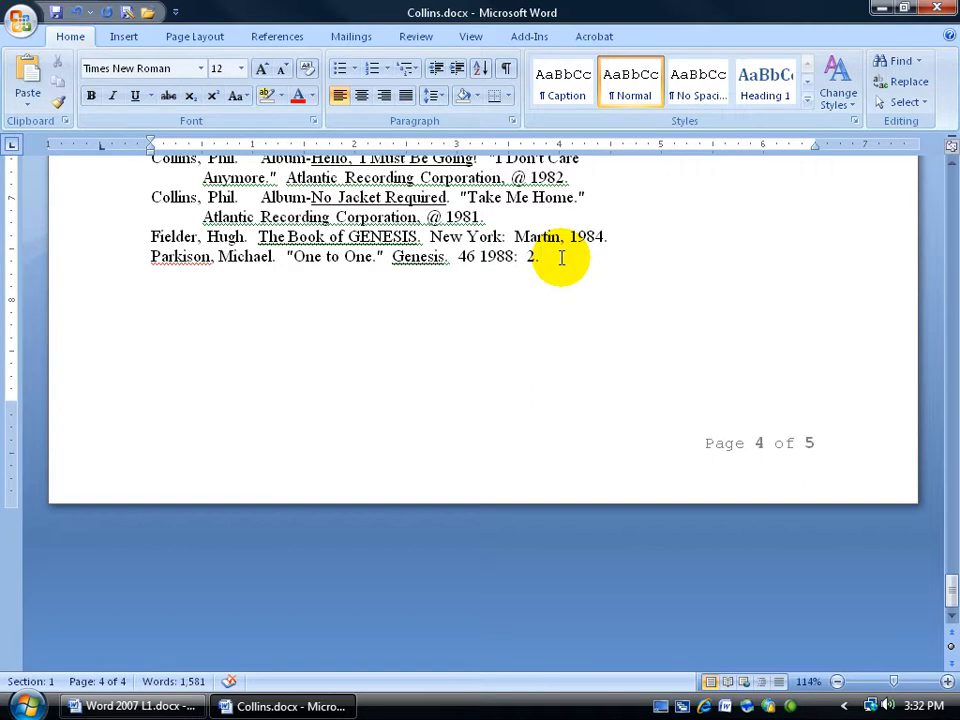
click(197, 36)
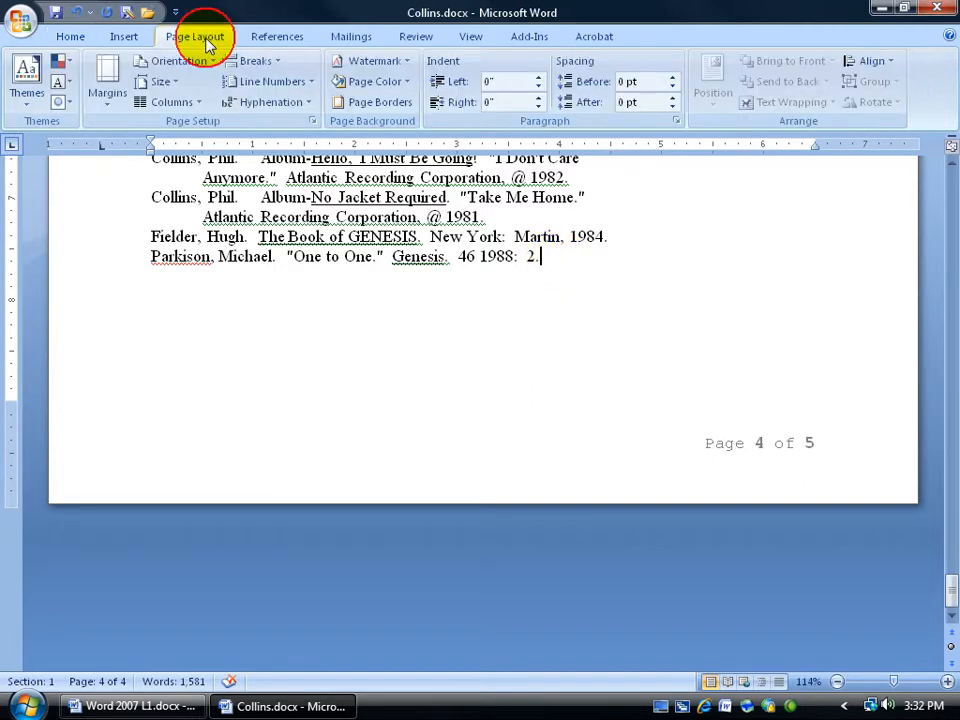
click(266, 62)
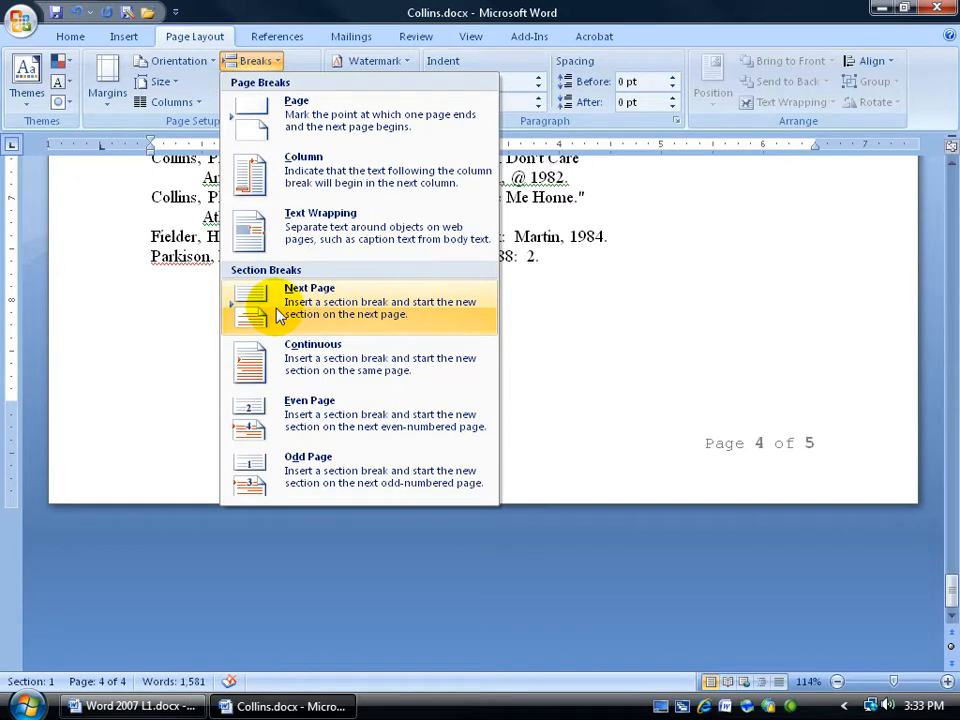
click(258, 303)
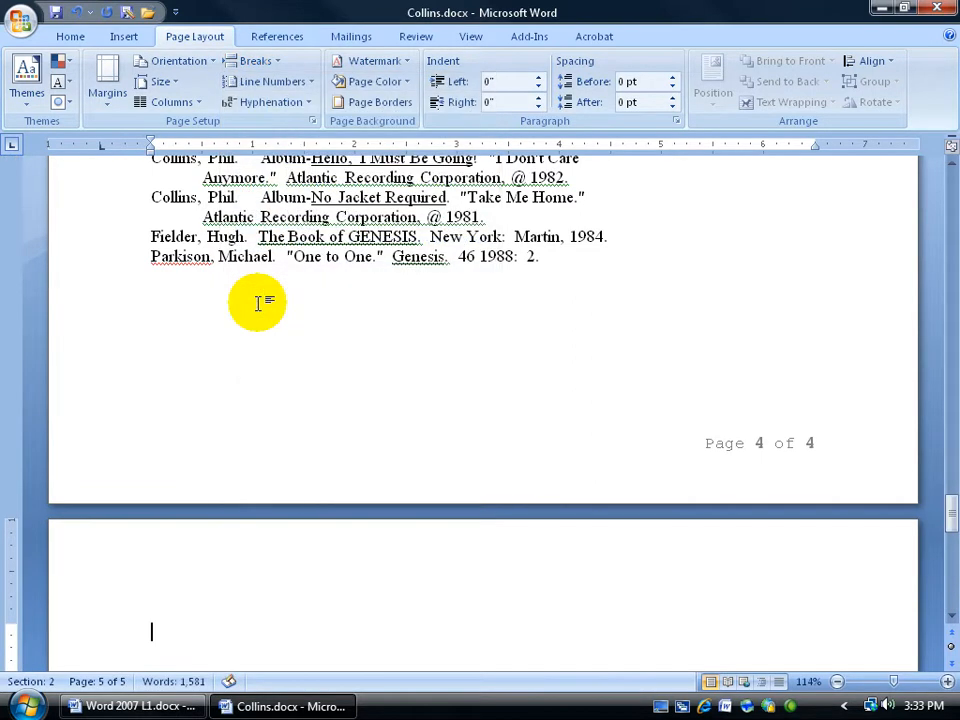
Examine the new section's page and the section indicator in the status bar
scroll(251, 390, down, 3)
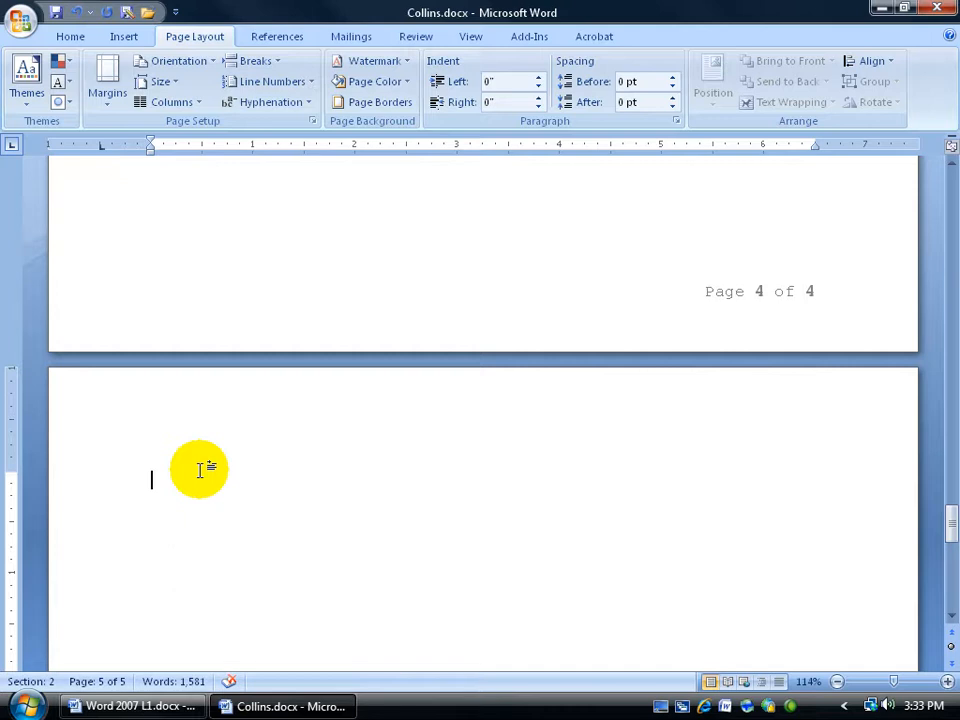
scroll(200, 469, down, 1)
mouse_move(945, 519)
mouse_down()
mouse_move(953, 594)
mouse_move(945, 516)
mouse_up()
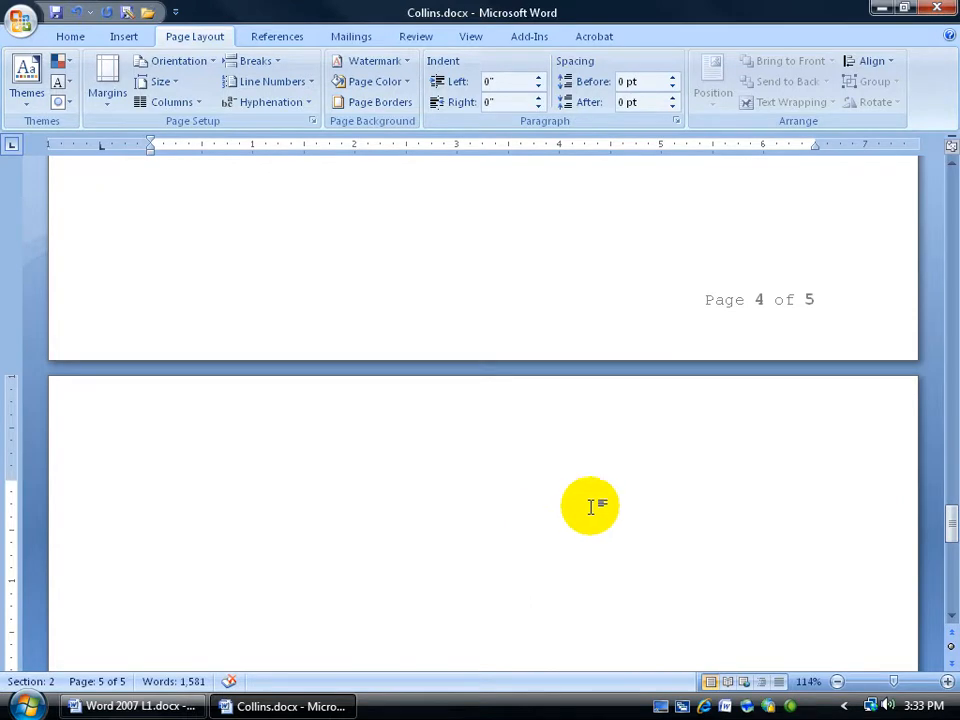
mouse_move(945, 521)
mouse_down()
mouse_move(949, 426)
mouse_move(949, 524)
mouse_up()
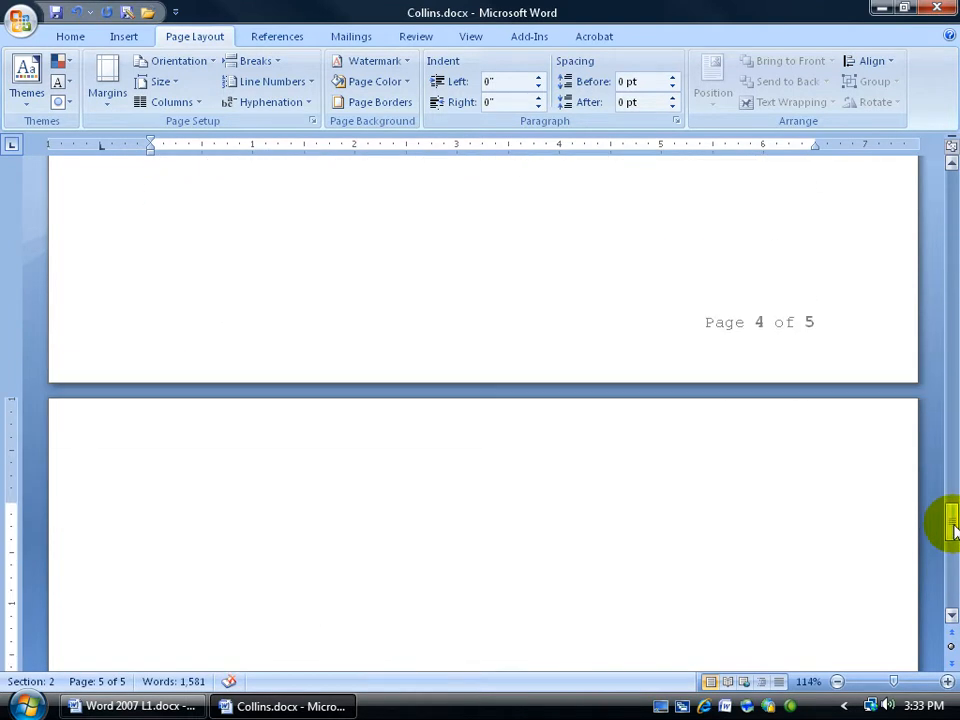
right_click(57, 683)
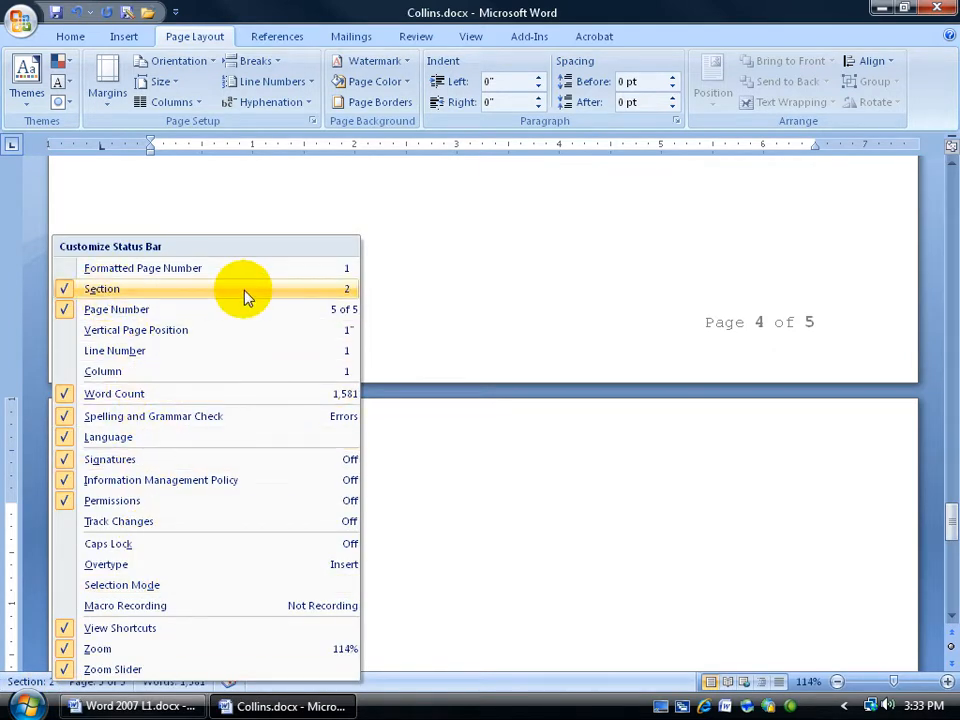
click(525, 236)
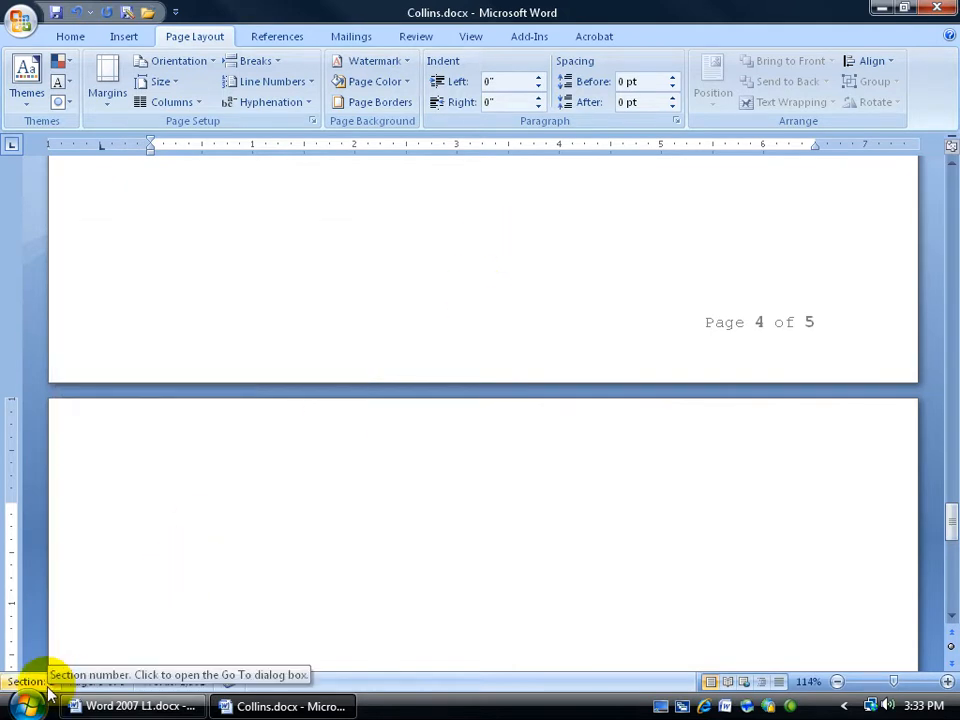
Open the new section's first page header and compare it with the section 1 header, then close header editing
click(351, 216)
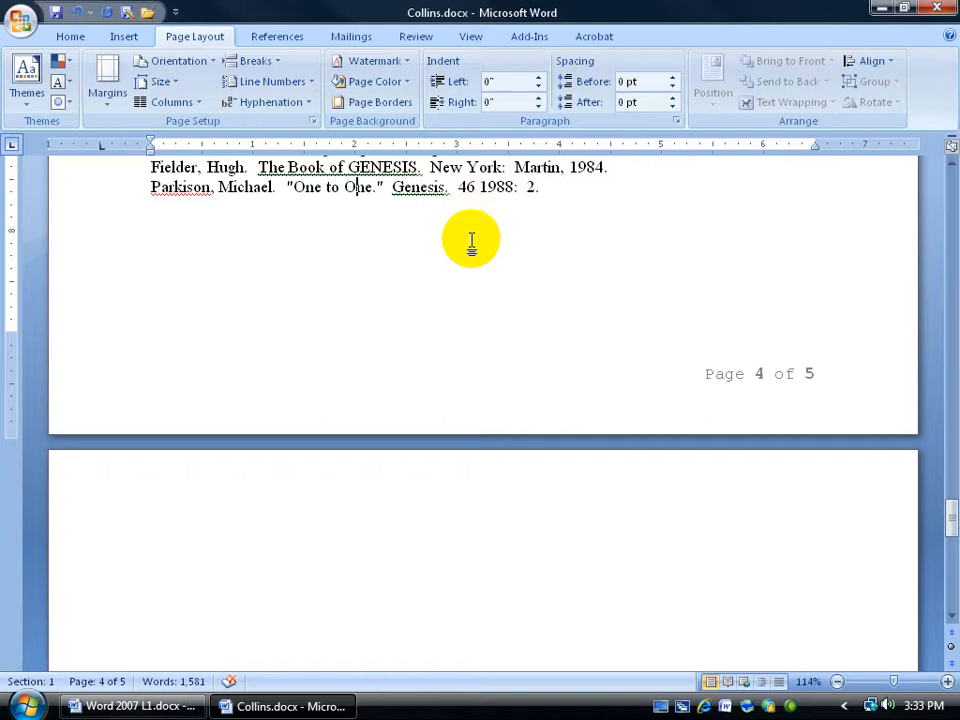
scroll(422, 344, down, 3)
scroll(422, 344, down, 3)
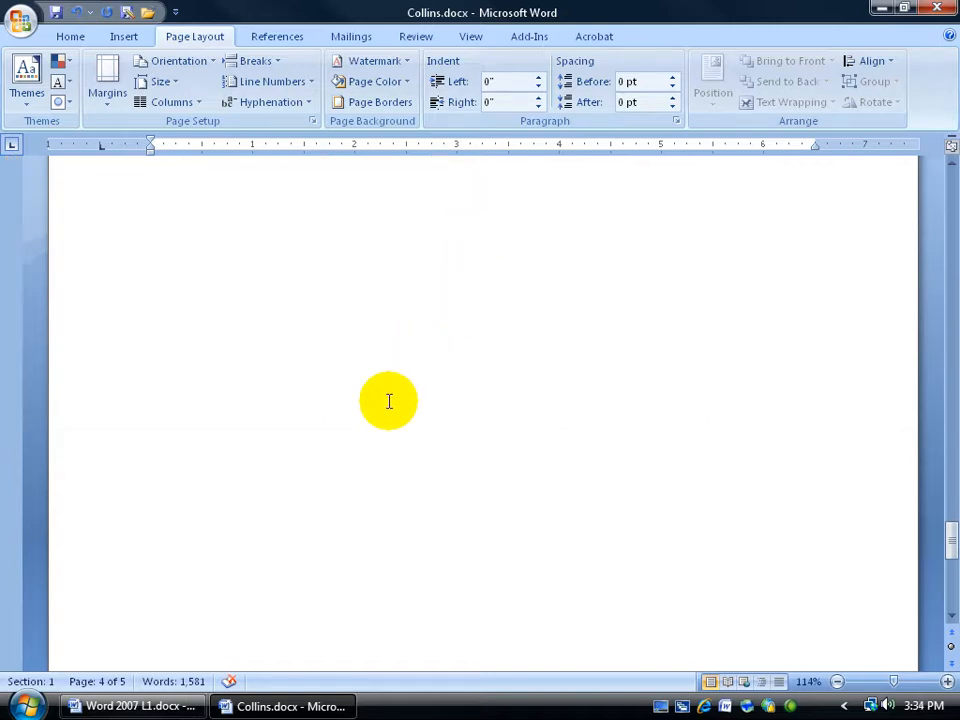
click(388, 401)
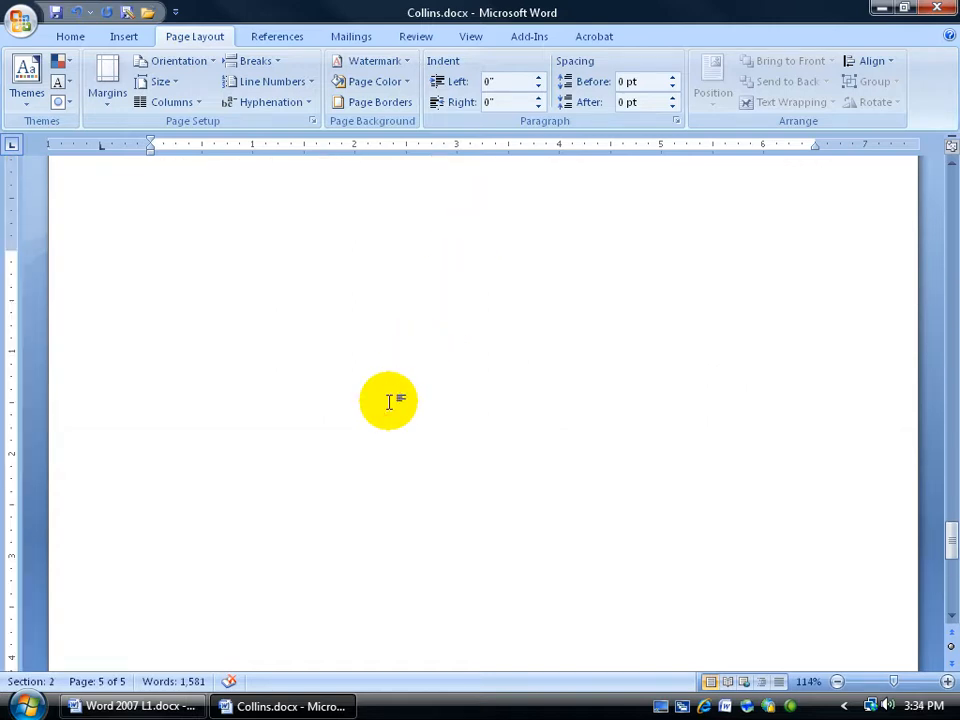
scroll(388, 401, up, 2)
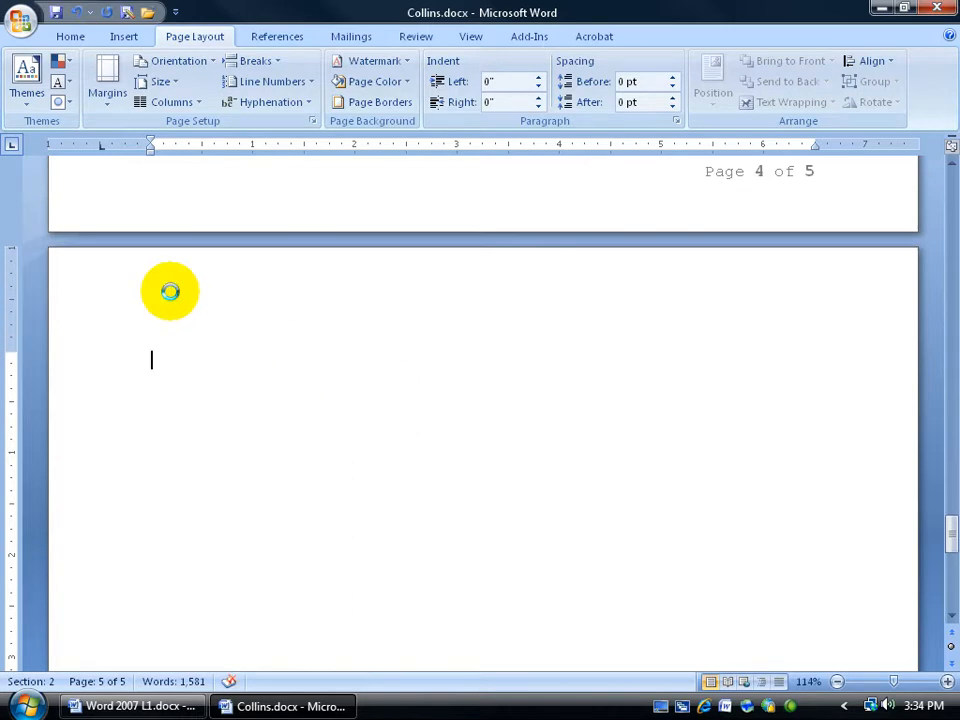
double_click(170, 291)
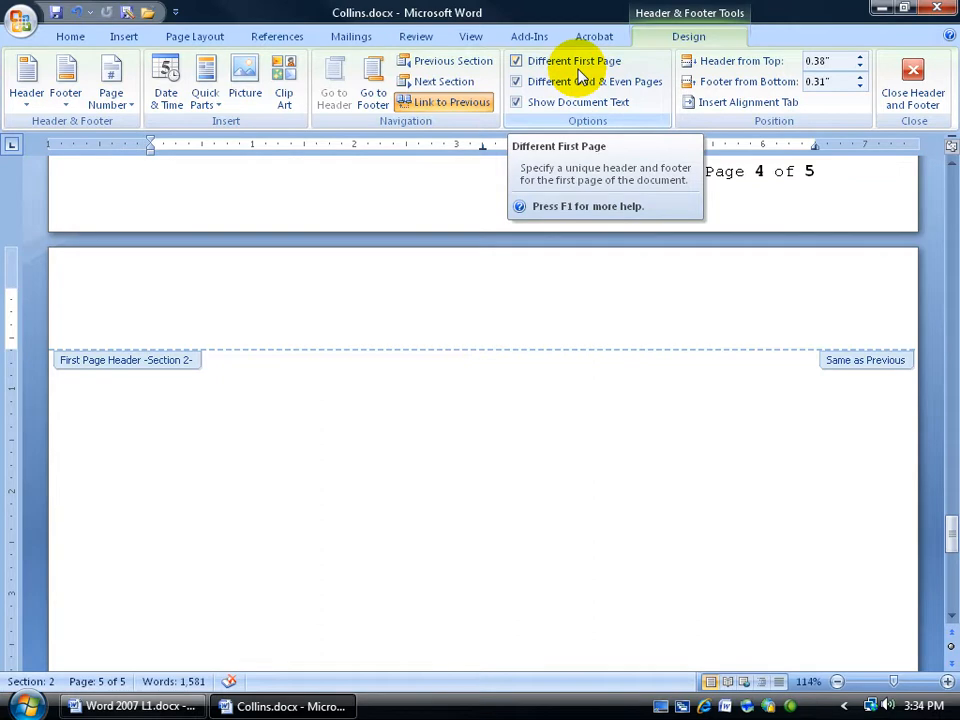
drag(950, 526, 929, 191)
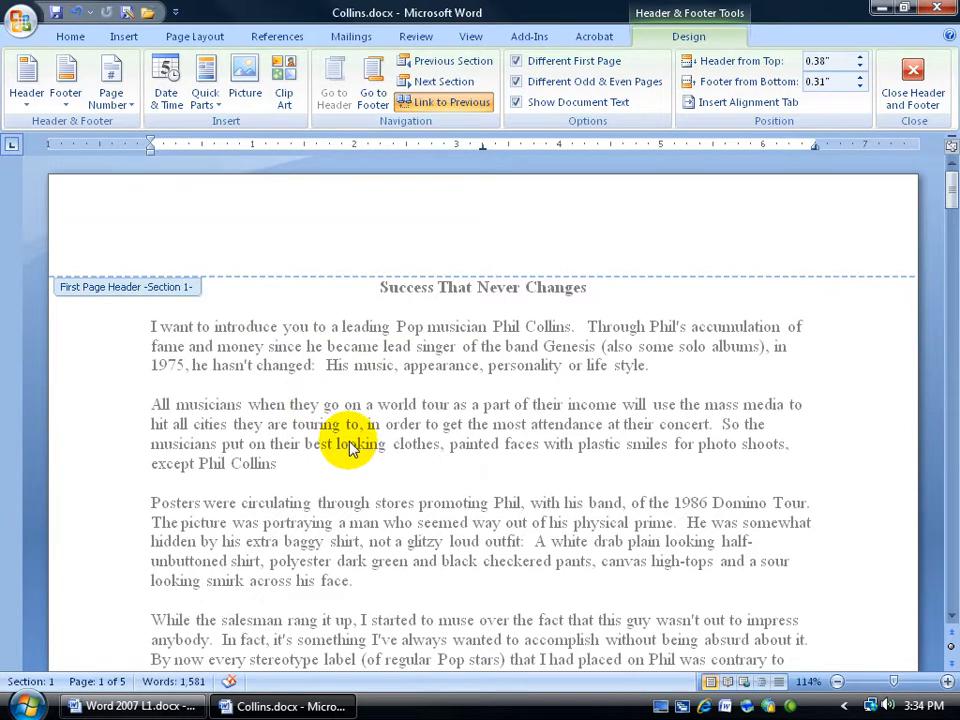
drag(951, 196, 949, 536)
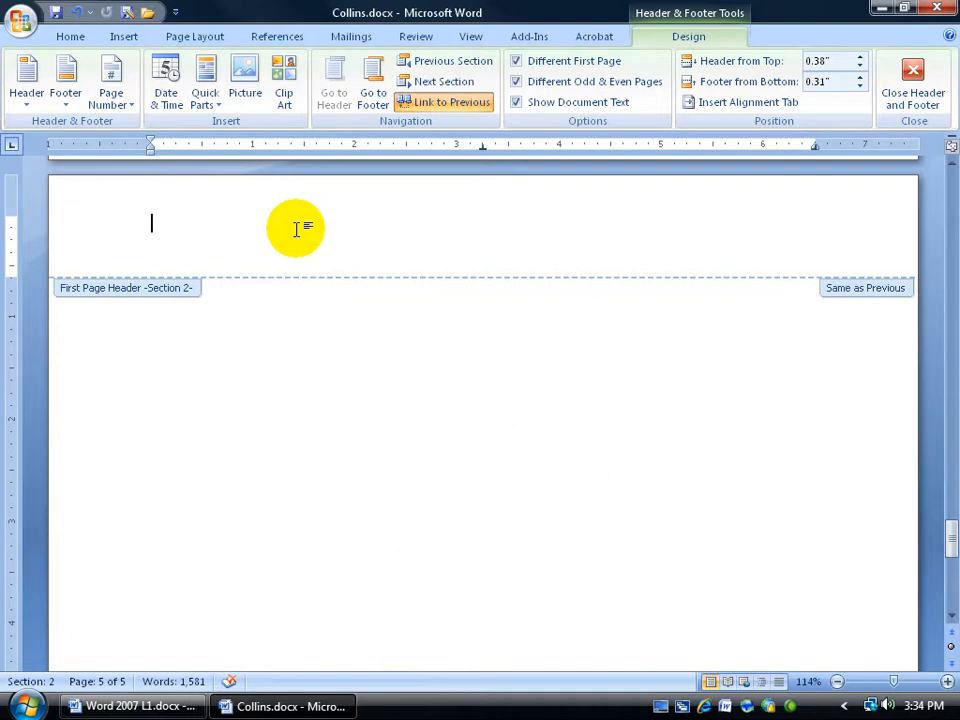
click(910, 88)
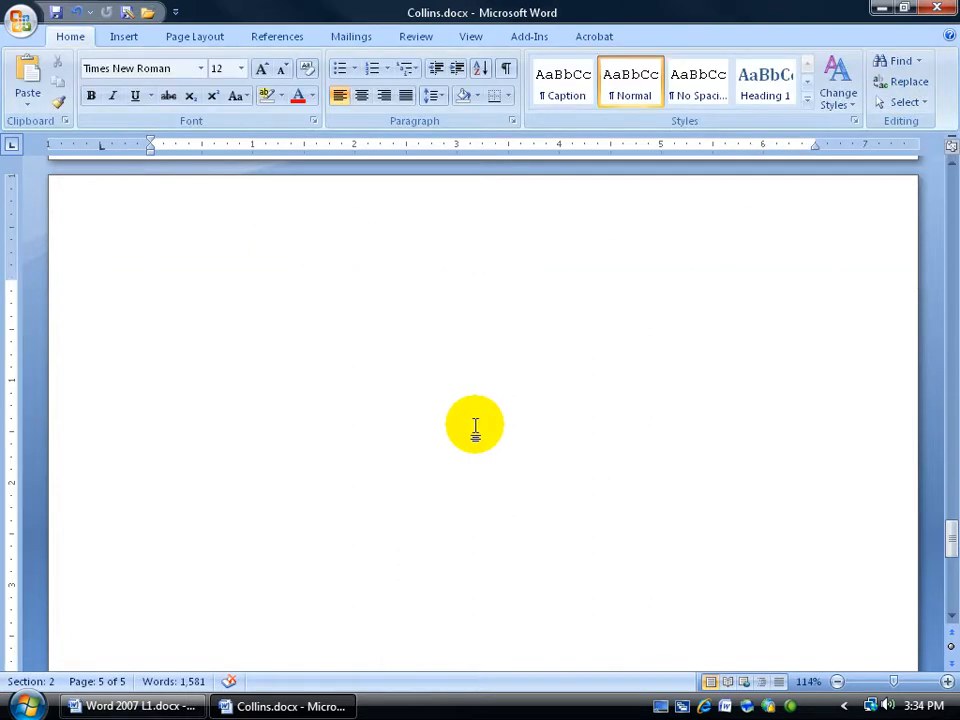
scroll(476, 427, down, 2)
scroll(474, 427, up, 1)
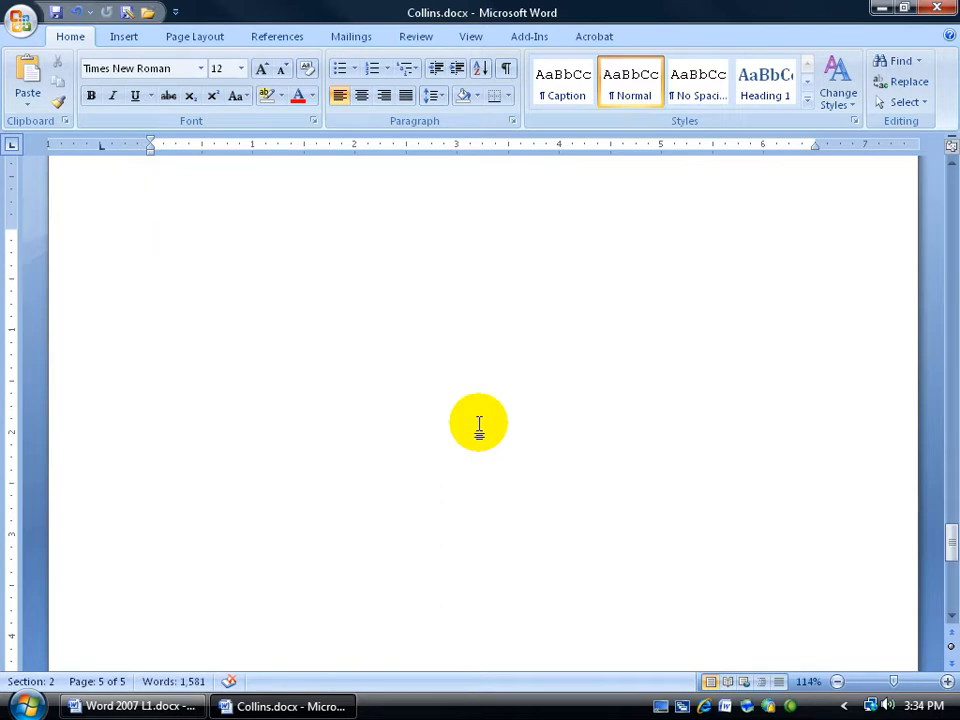
Insert a page break in the new section
click(194, 37)
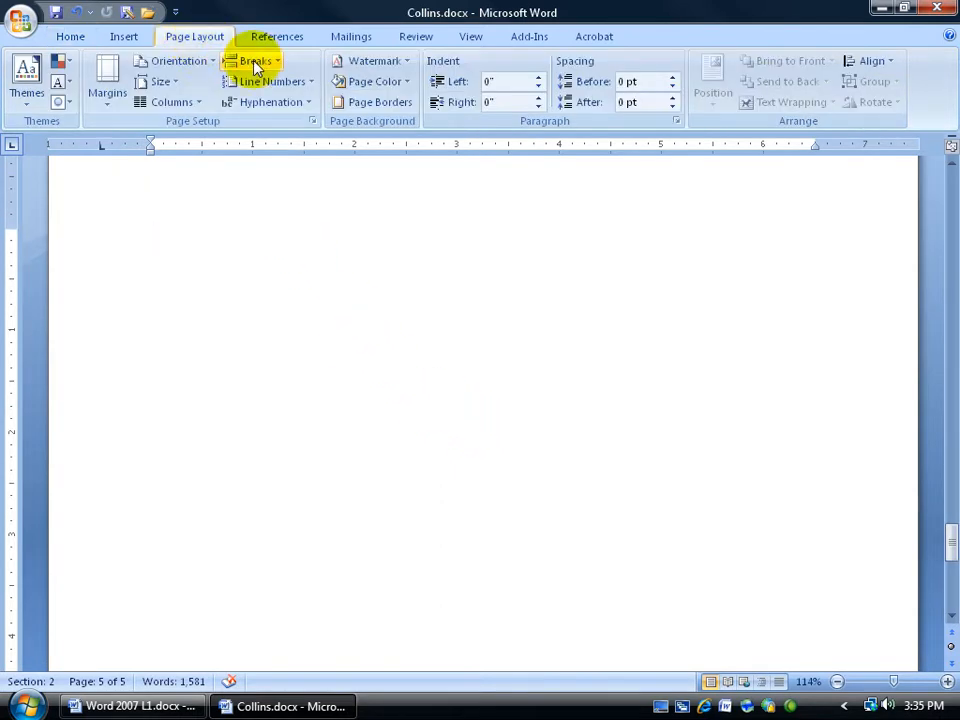
click(248, 61)
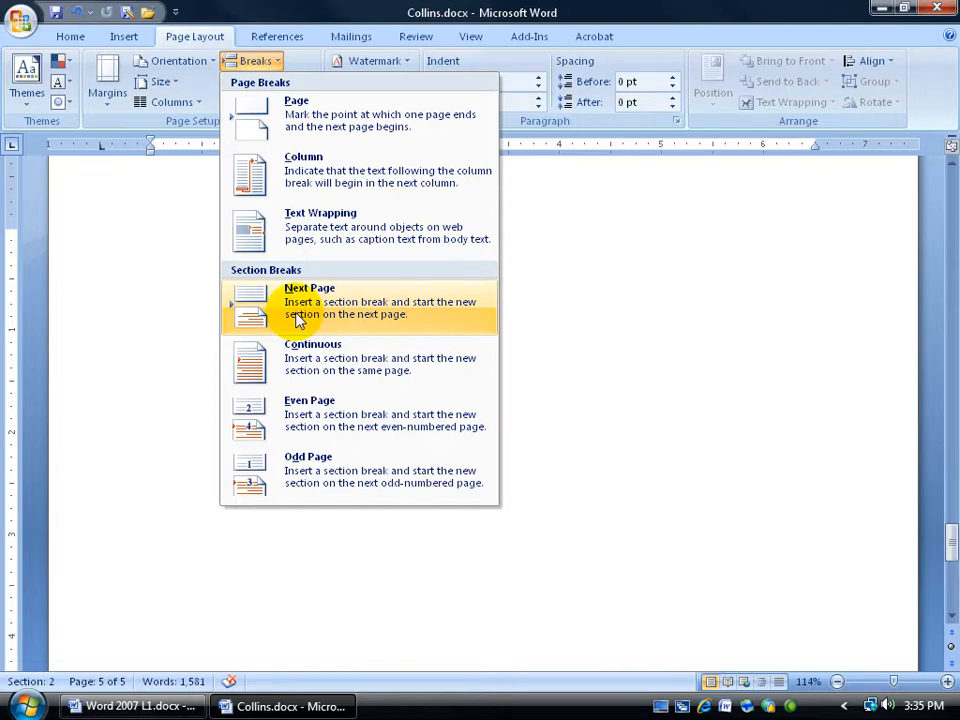
click(300, 117)
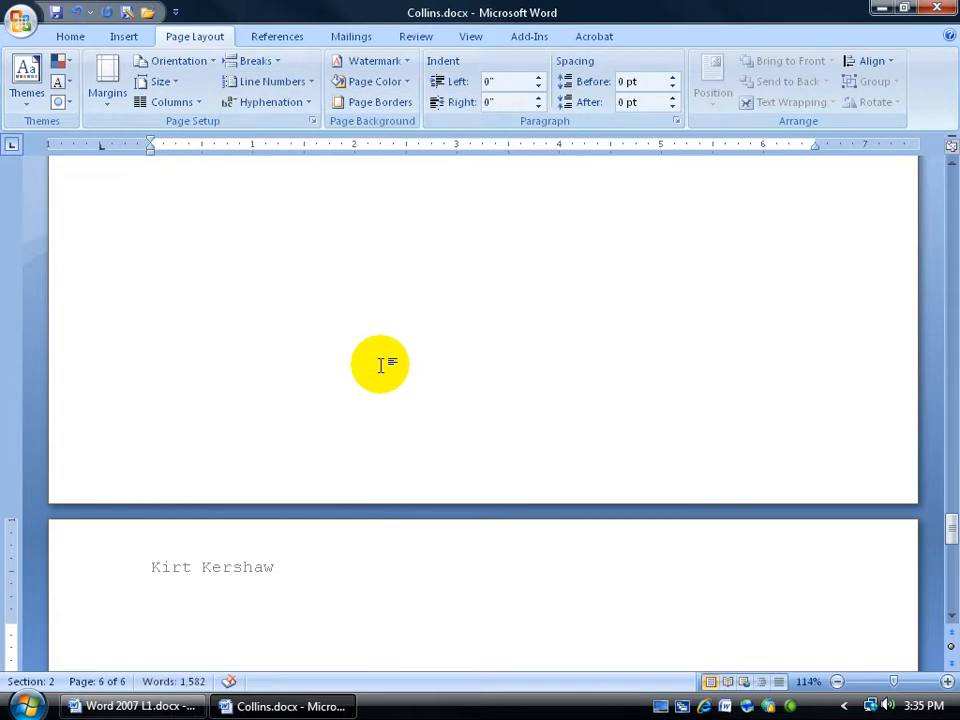
Open the even page header of the new section to inspect its text, then close header editing
scroll(365, 373, up, 3)
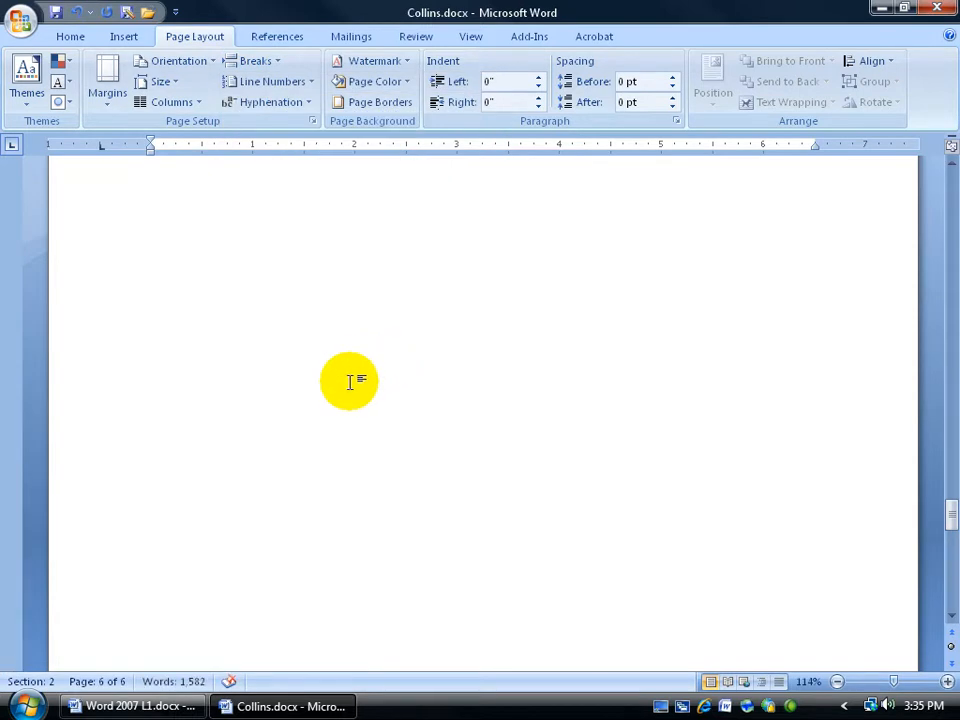
click(300, 383)
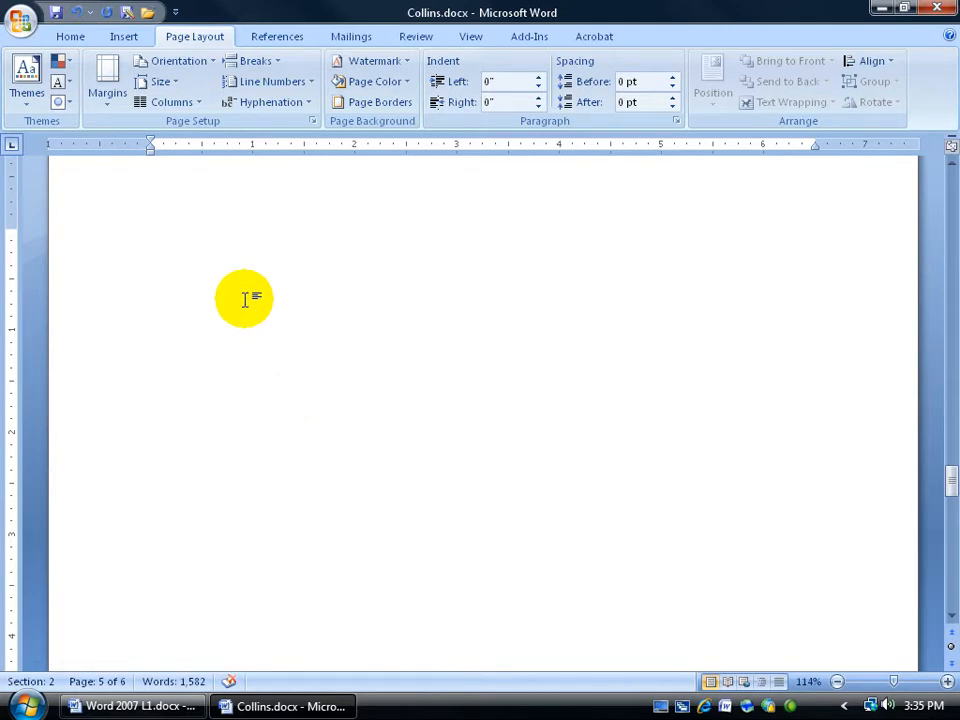
scroll(649, 443, down, 5)
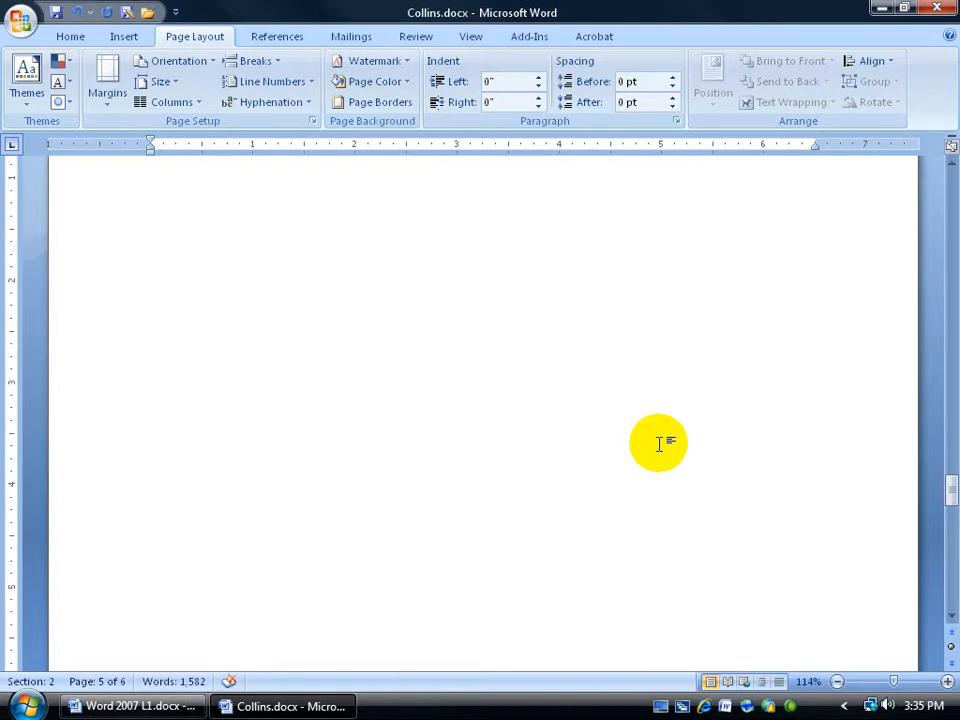
scroll(672, 441, down, 5)
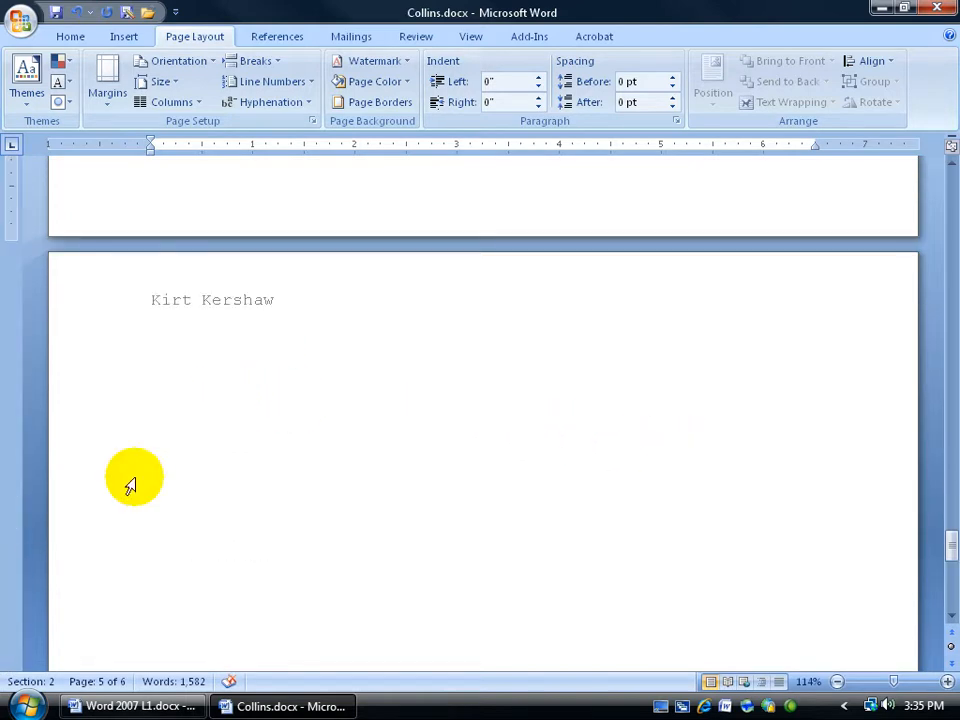
double_click(251, 310)
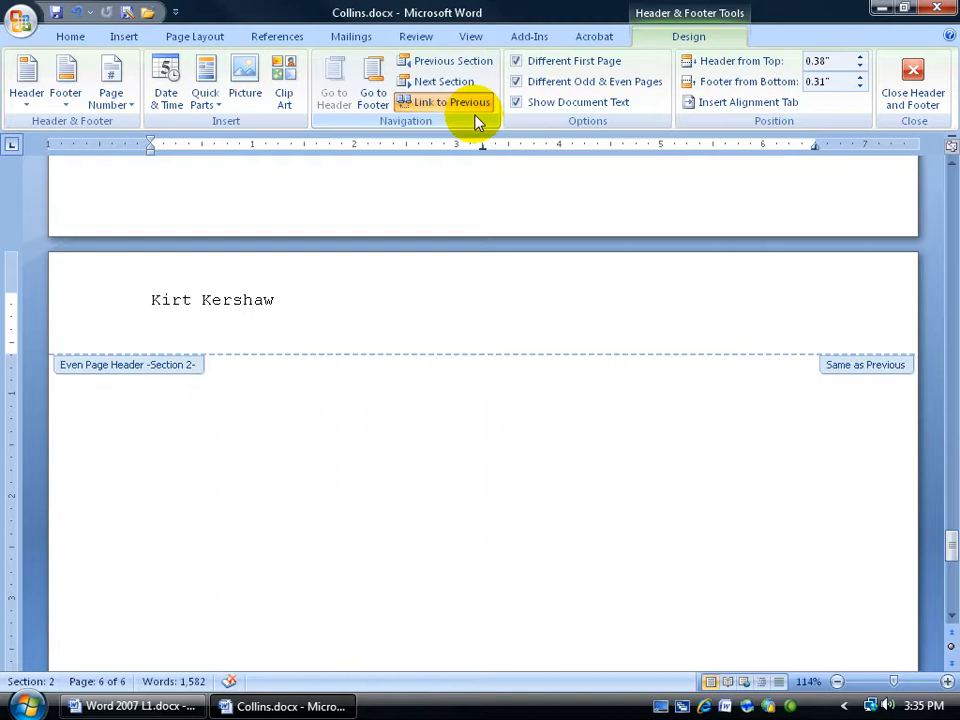
triple_click(371, 317)
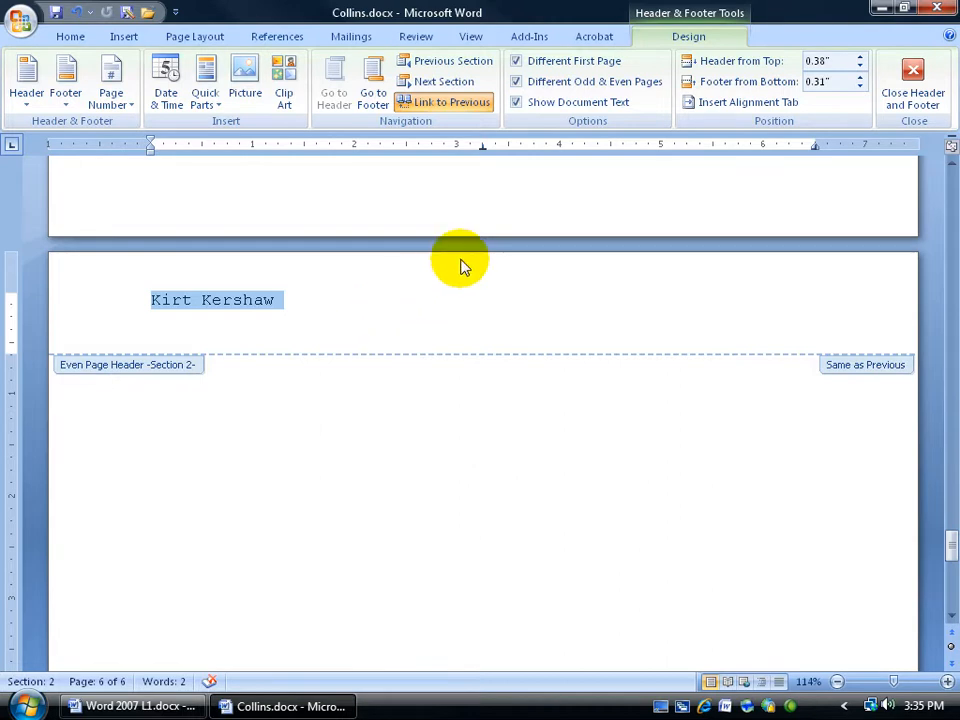
click(909, 80)
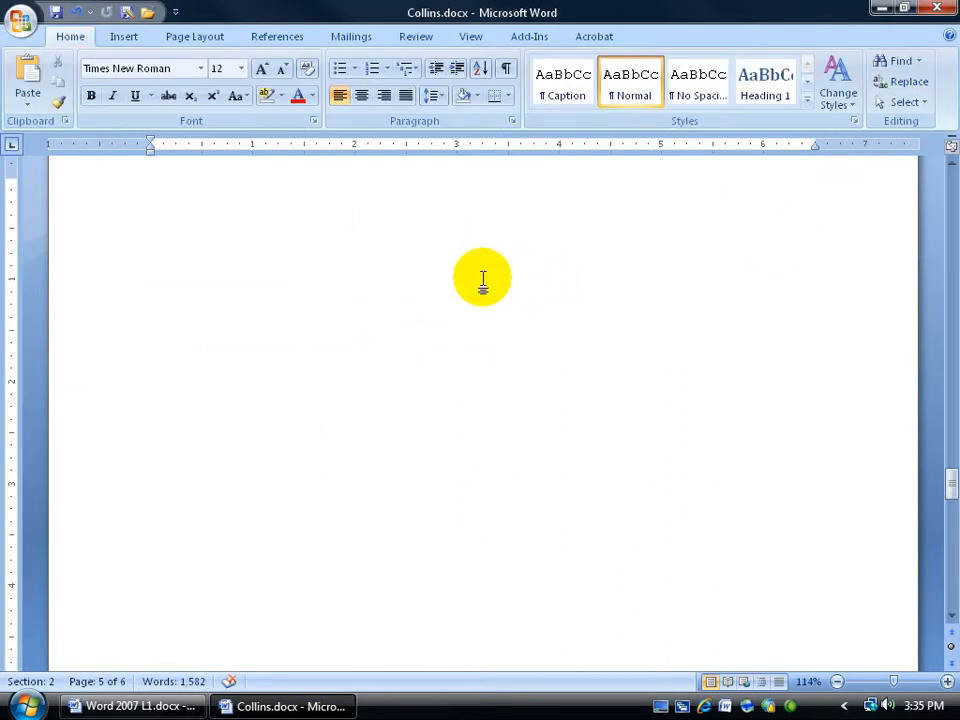
Insert another page break to add a further page to the new section
key(ctrl+Return)
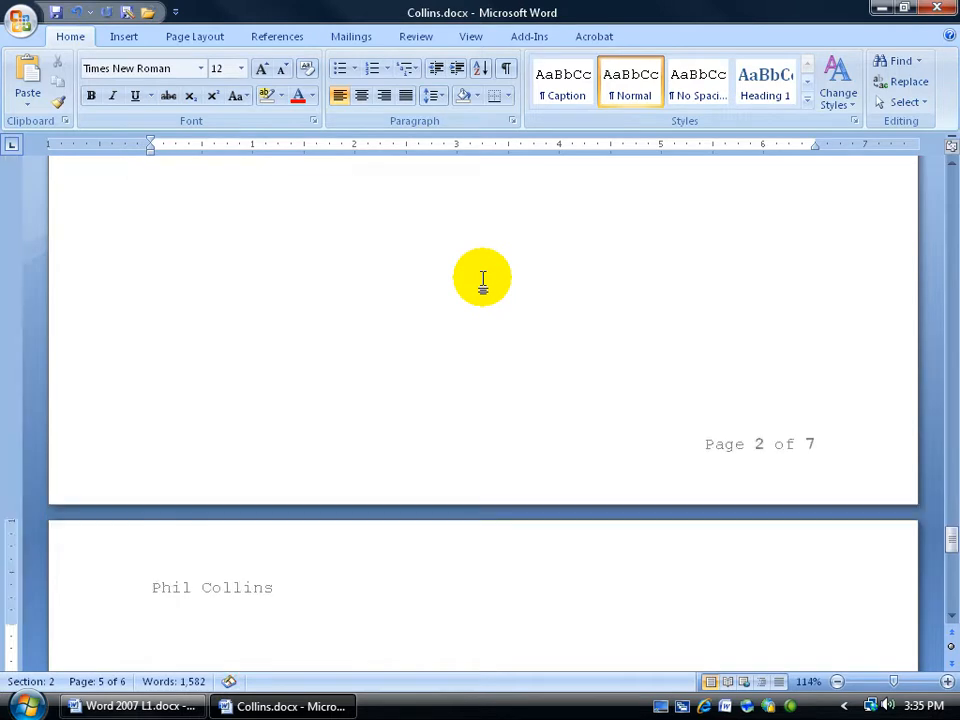
scroll(482, 280, down, 3)
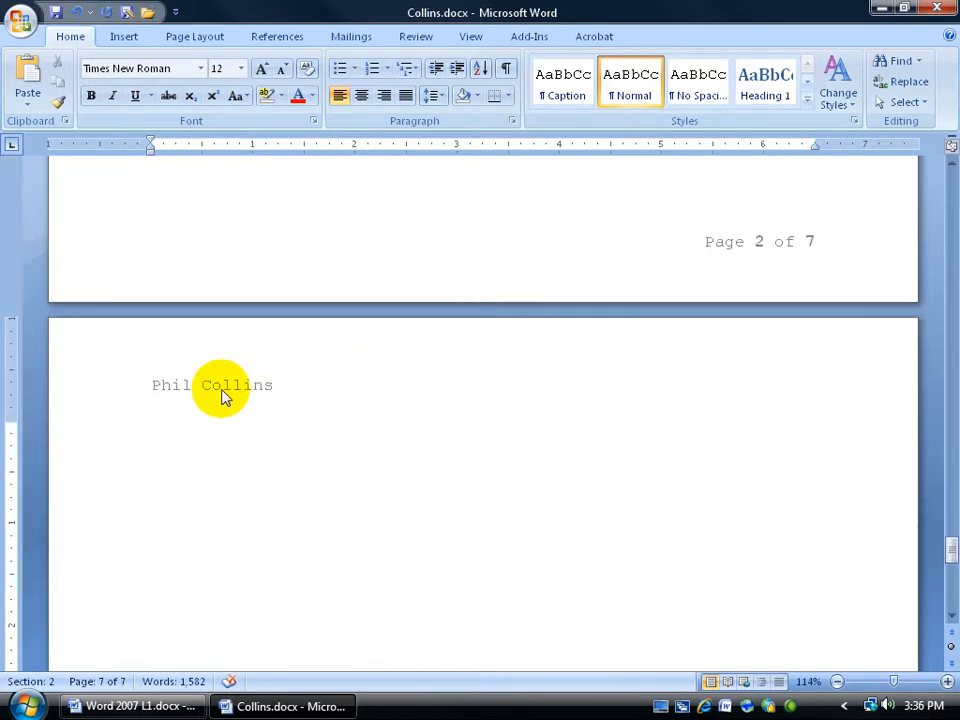
Unlink the new section's odd page header from the previous section and change its text to Dead Door Nails
double_click(216, 388)
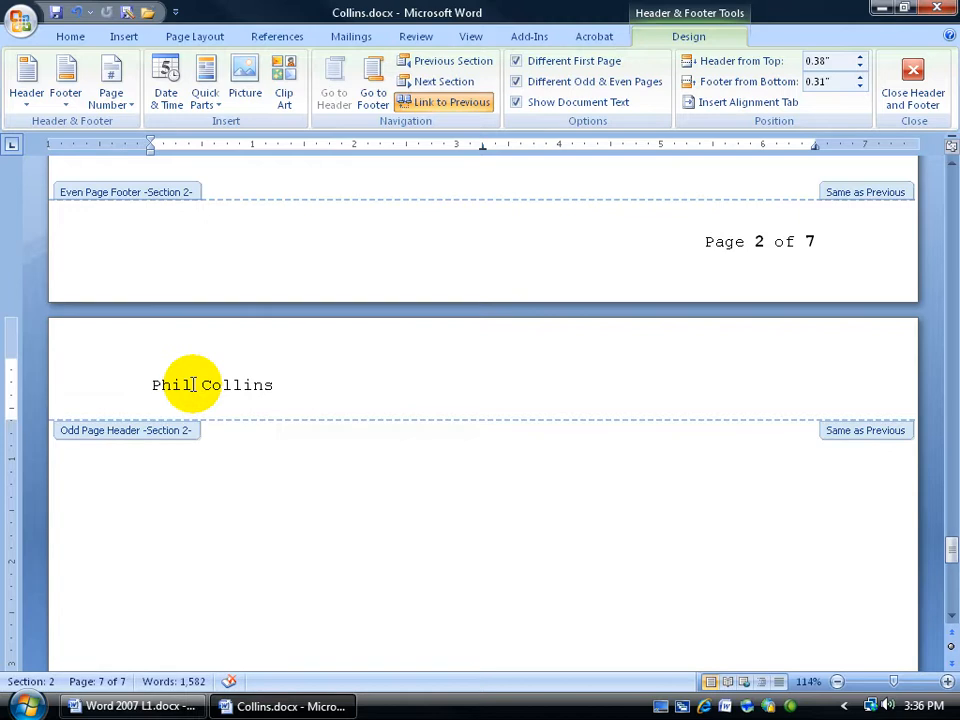
drag(153, 384, 253, 381)
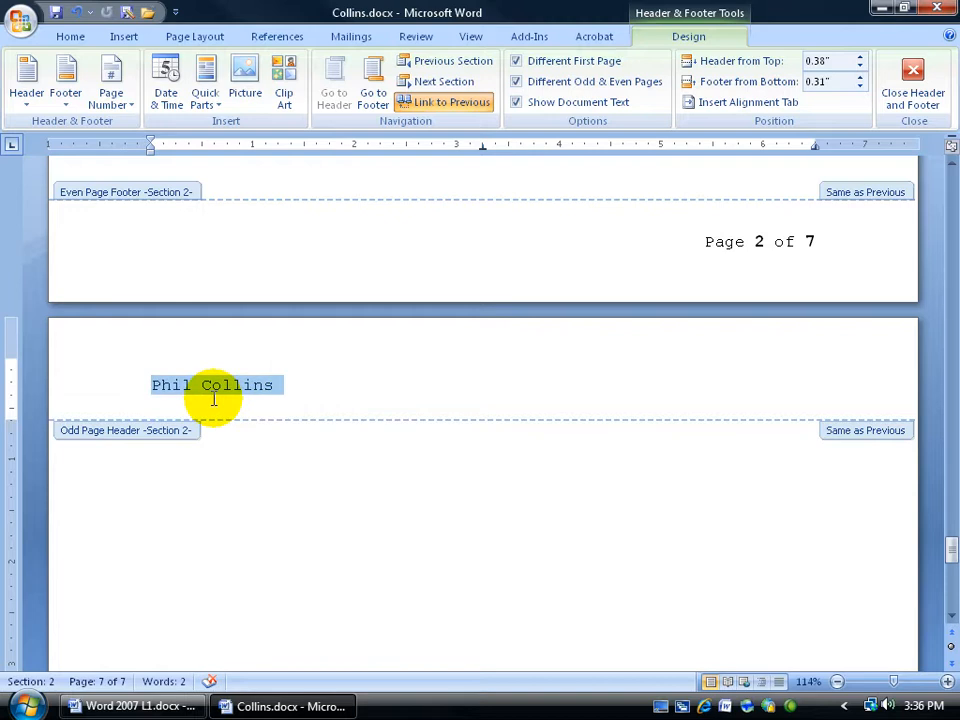
click(470, 106)
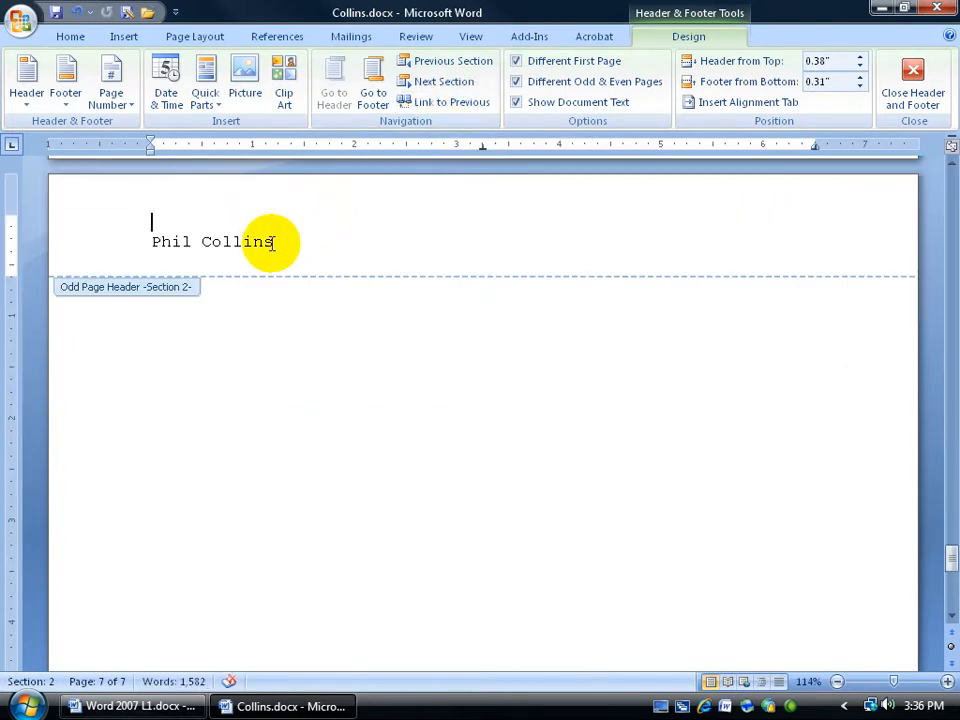
drag(272, 243, 150, 242)
text(Dead Door Nails)
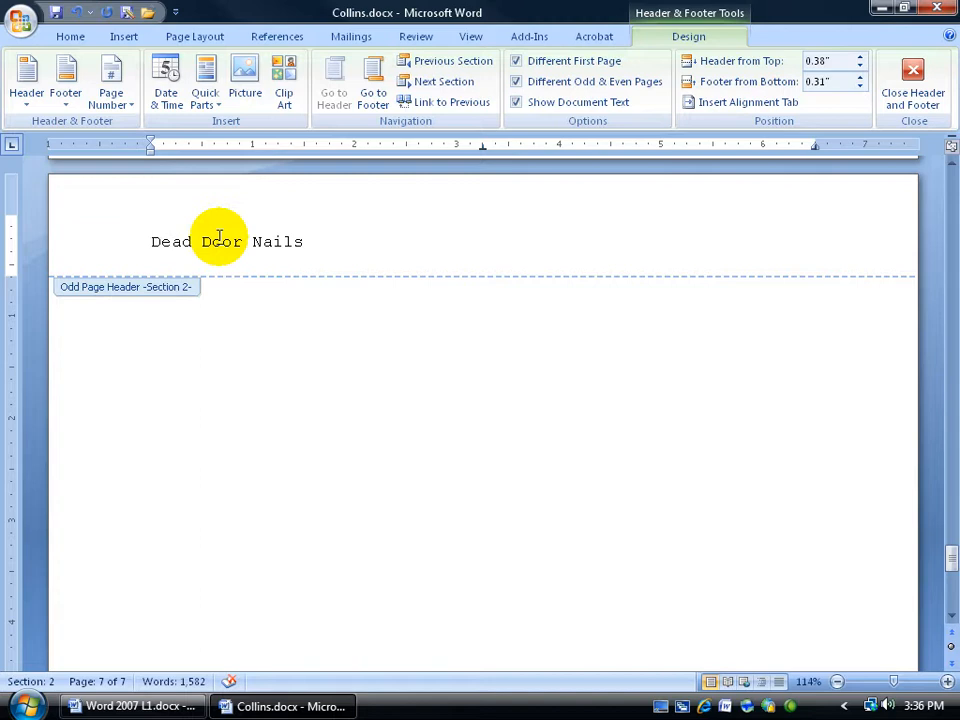
click(913, 66)
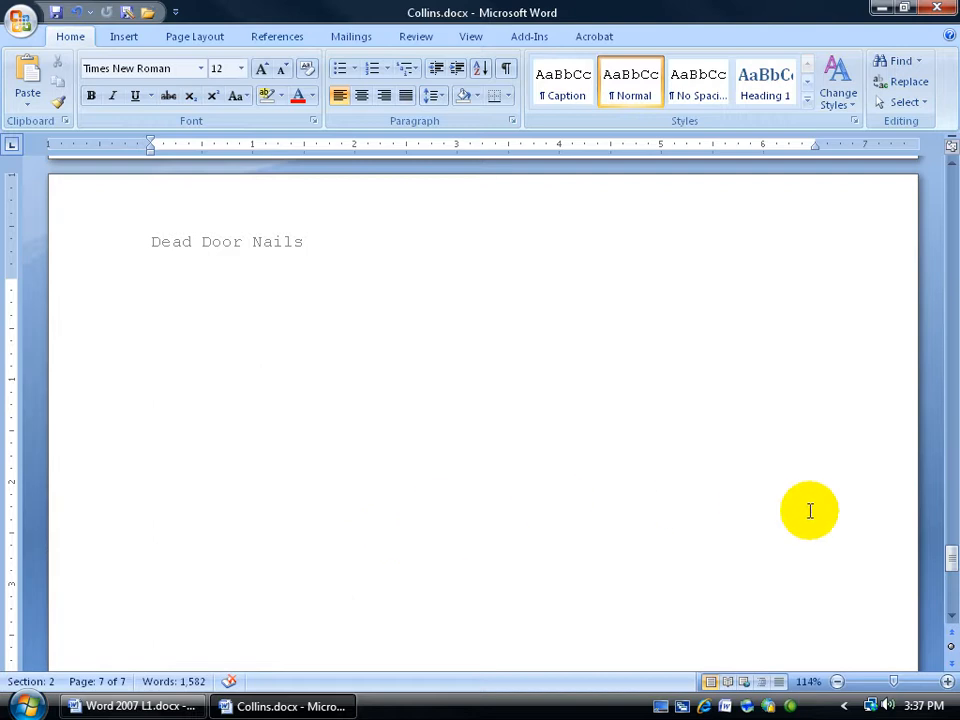
Scroll through the document to compare the headers and footers of the section 1 and section 2 pages
mouse_move(953, 557)
mouse_down()
mouse_move(951, 598)
mouse_move(945, 536)
mouse_up()
scroll(808, 558, down, 2)
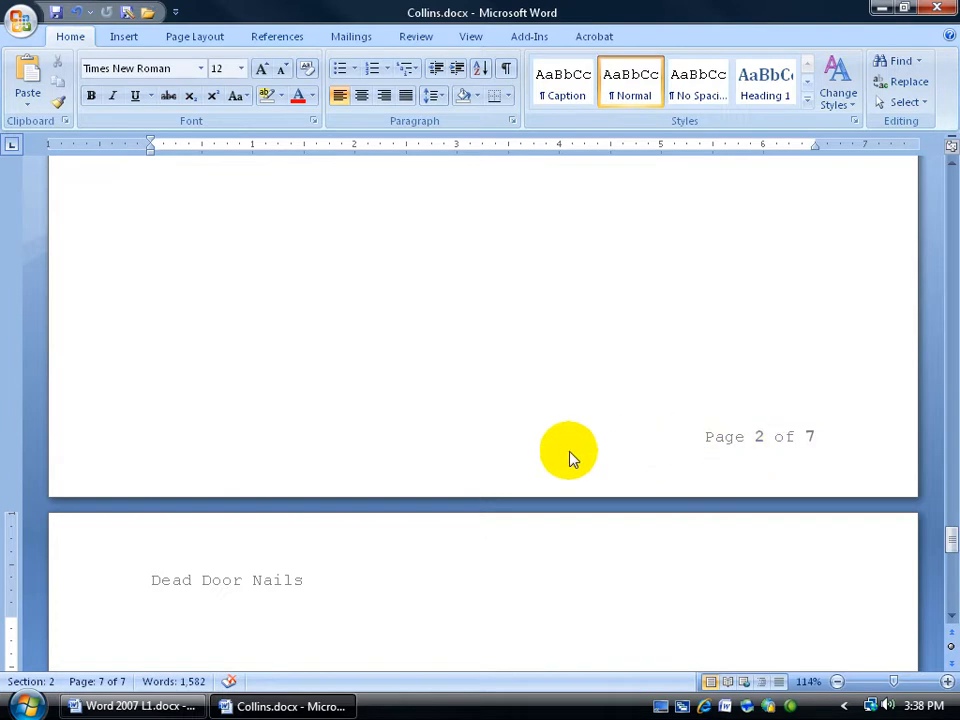
click(614, 326)
drag(945, 506, 949, 544)
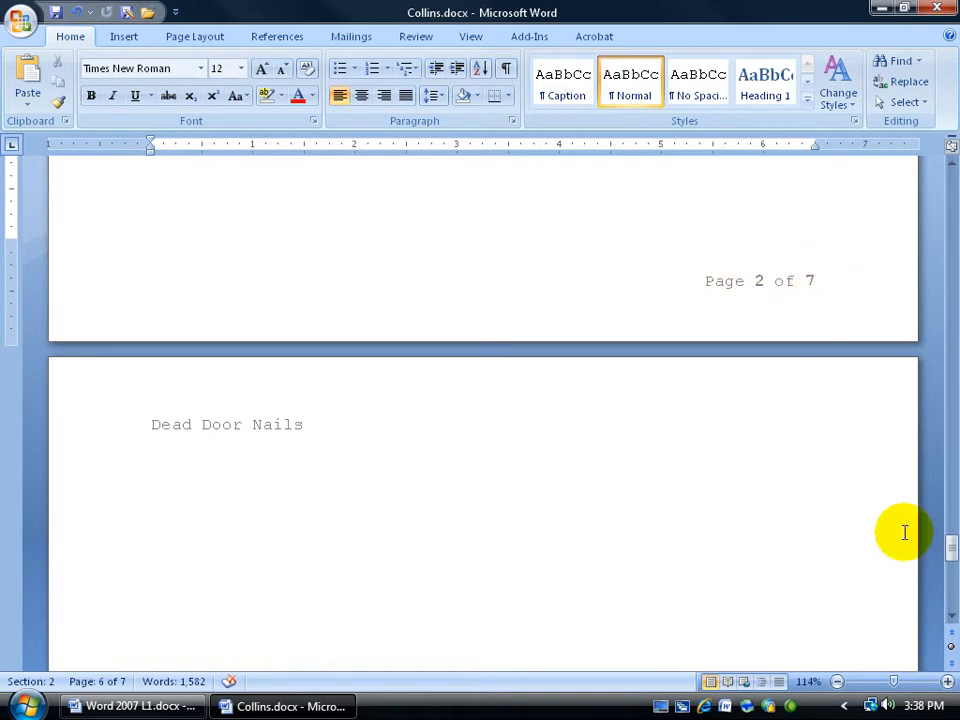
drag(949, 550, 949, 420)
click(333, 495)
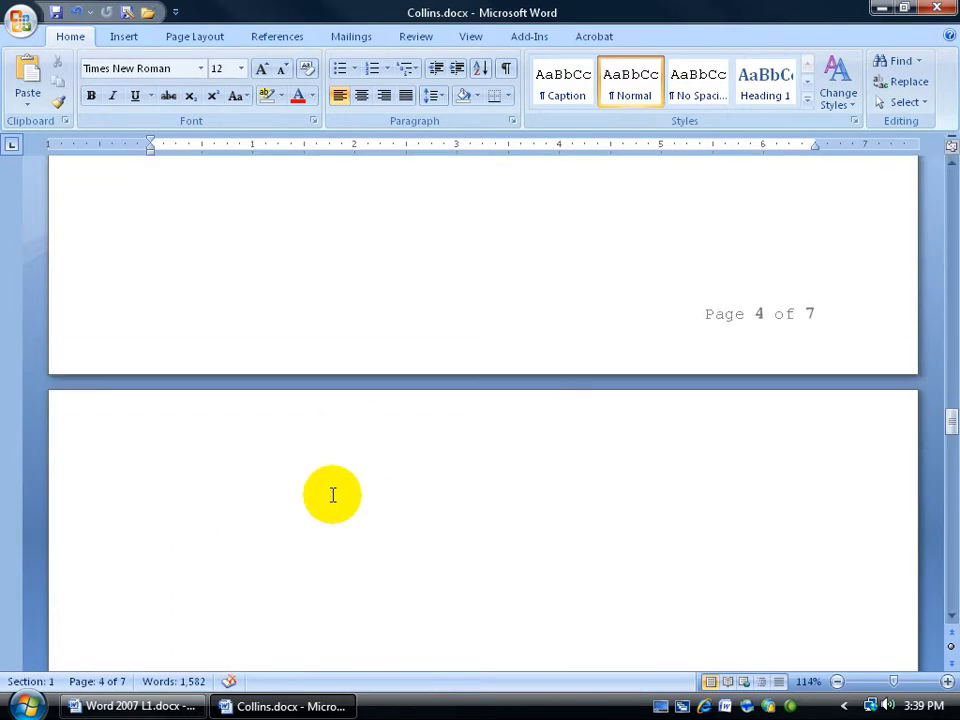
drag(945, 420, 950, 305)
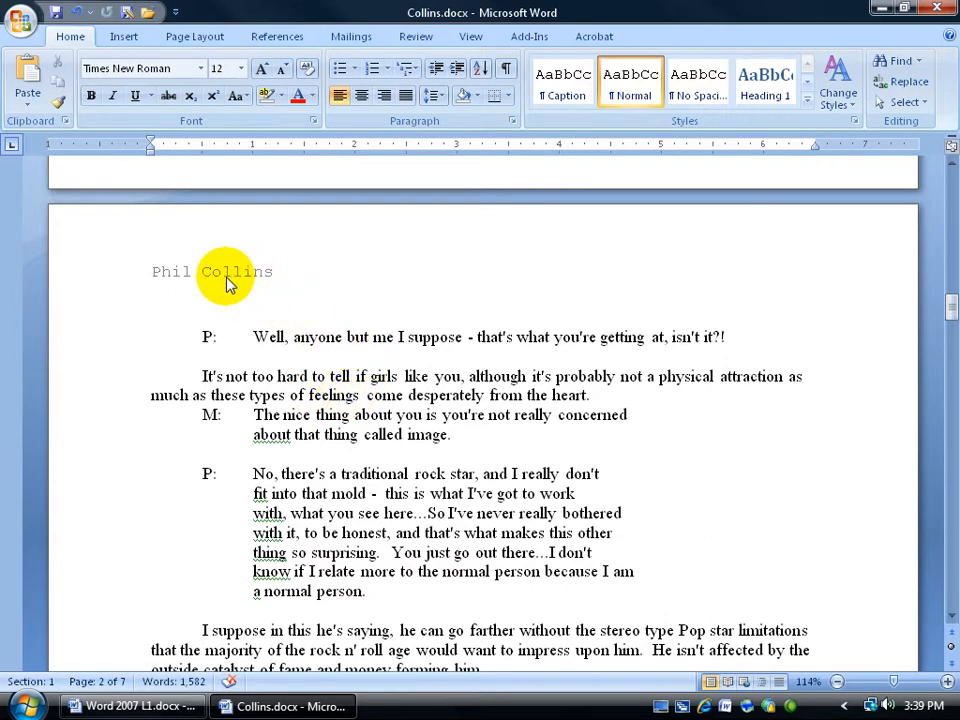
drag(947, 313, 945, 564)
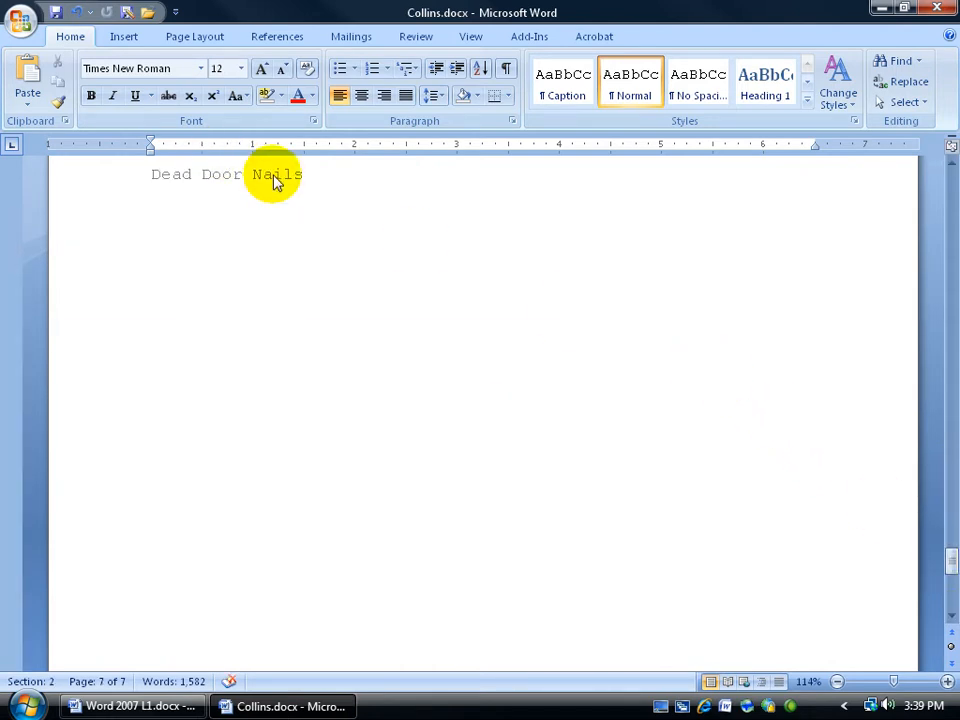
drag(949, 568, 949, 538)
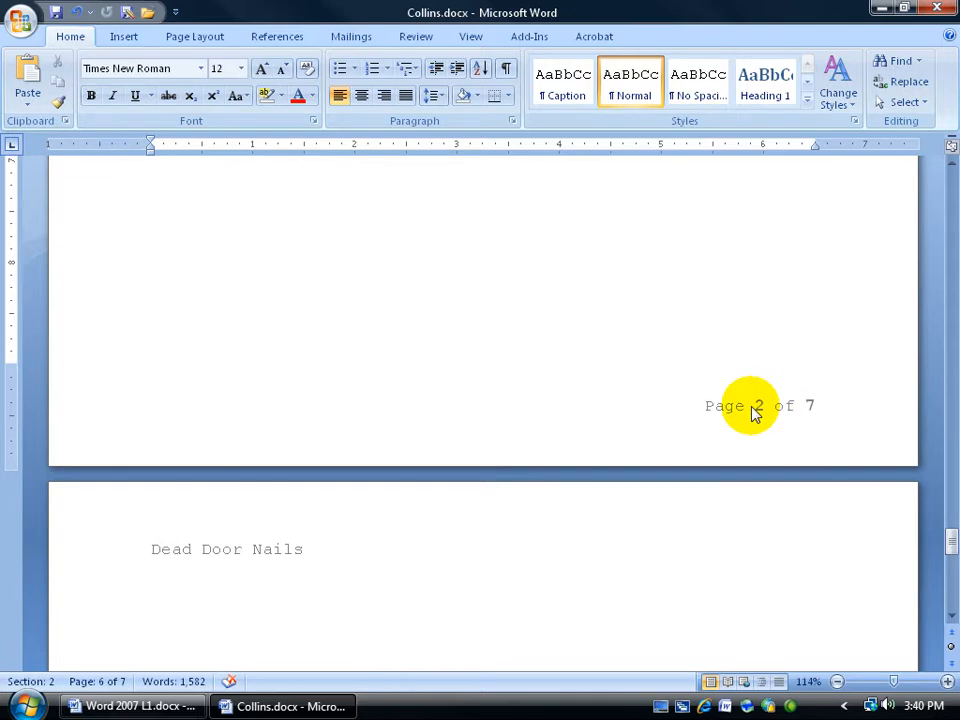
Set the new section's page numbering to continue from the previous section
double_click(752, 408)
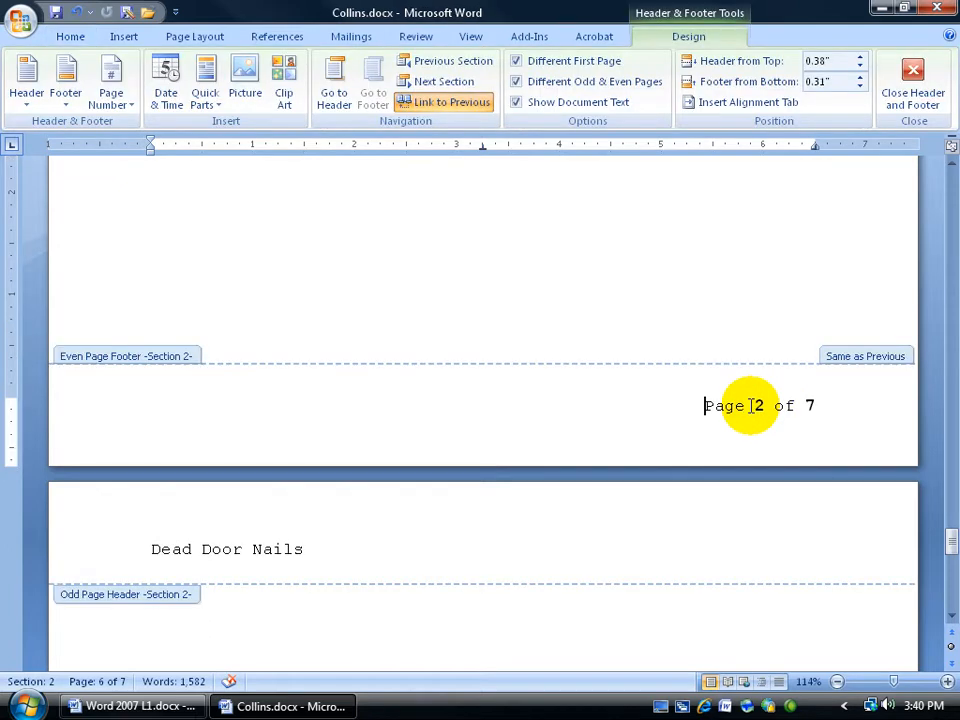
click(112, 100)
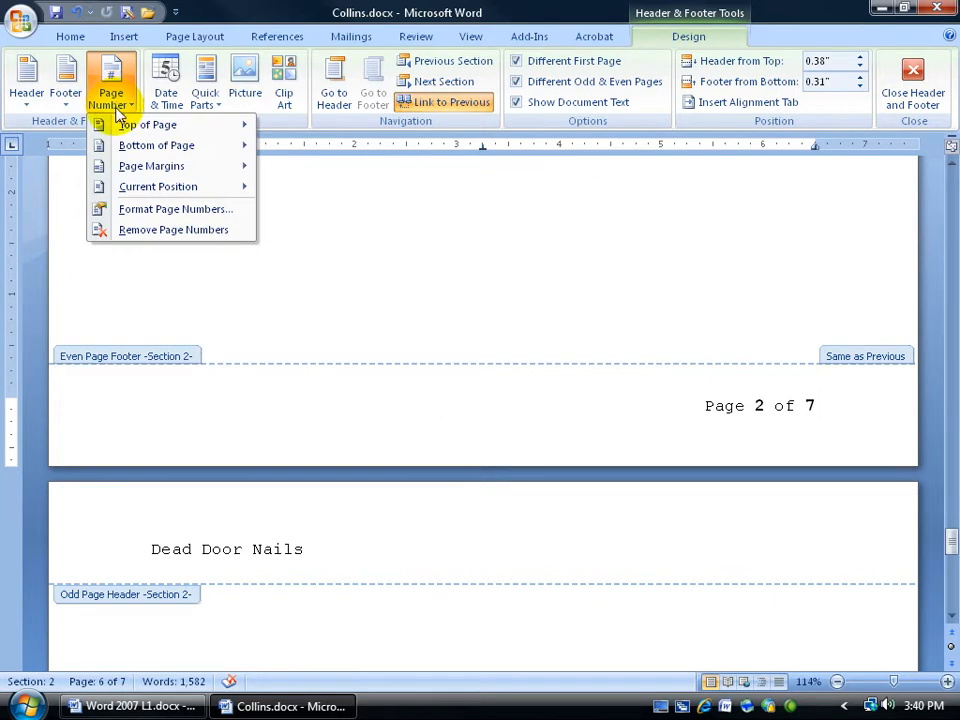
click(118, 210)
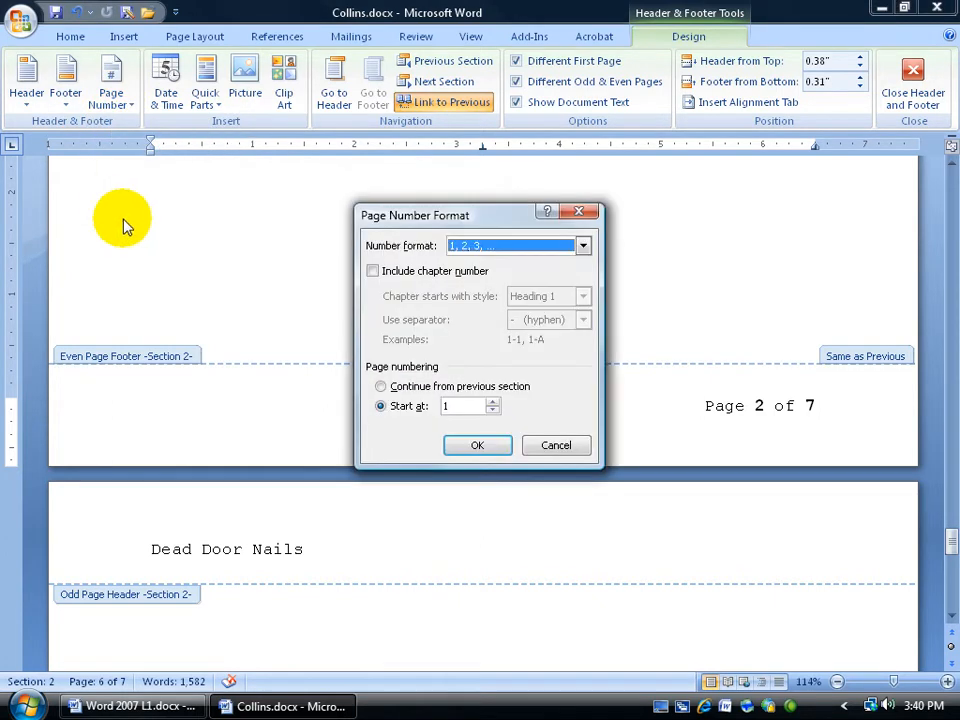
click(381, 387)
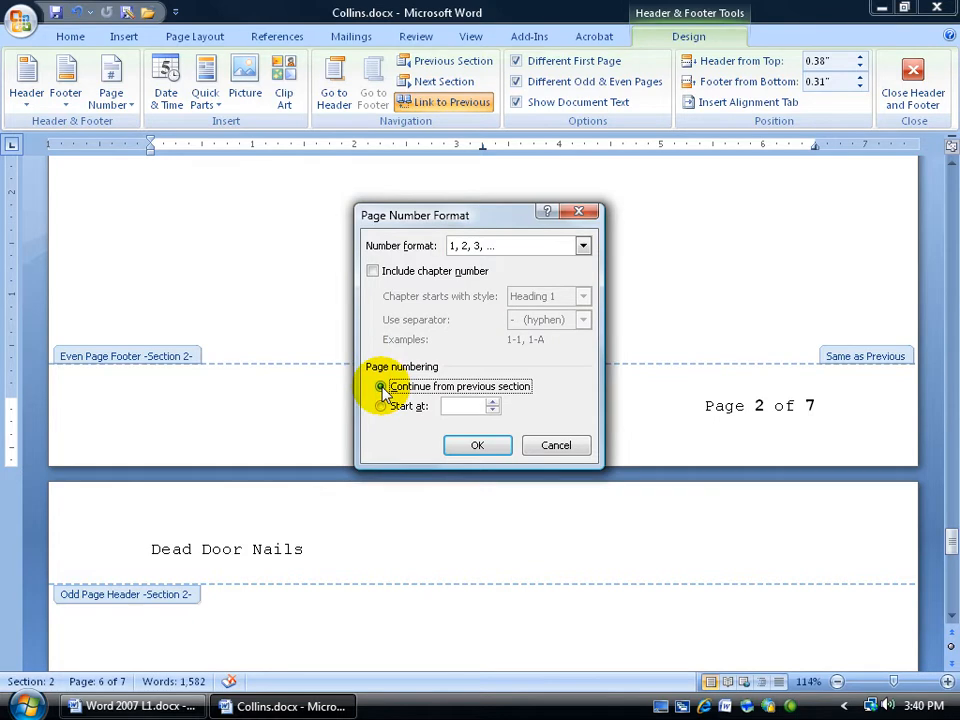
click(495, 449)
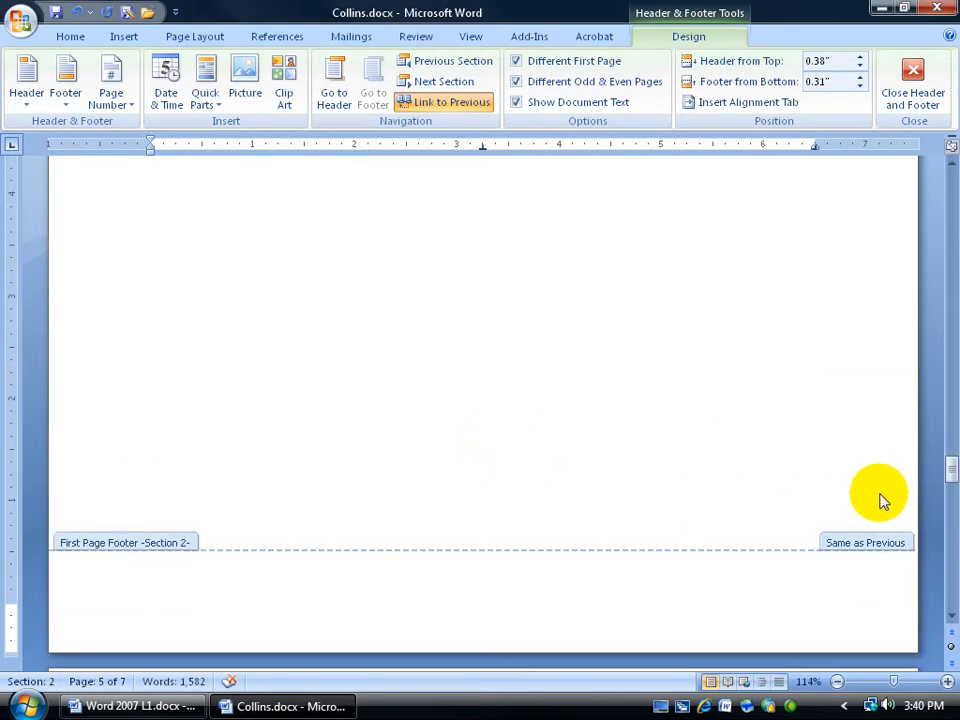
Check the page numbers shown in the footers of the section 2 pages
drag(951, 467, 945, 604)
click(762, 377)
click(765, 407)
click(811, 585)
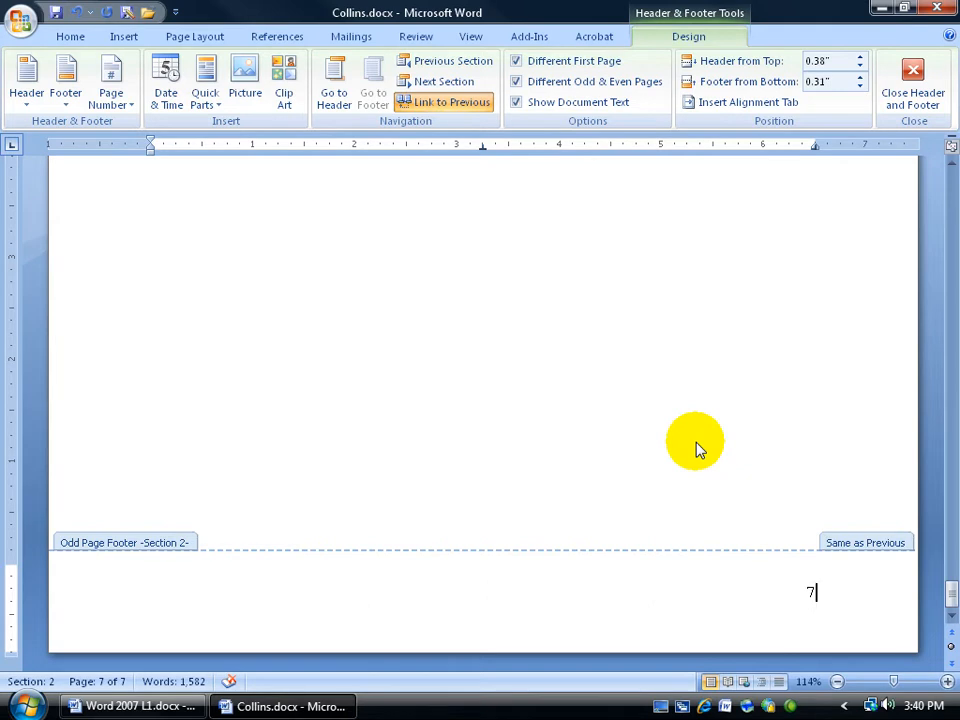
drag(950, 590, 949, 536)
click(760, 499)
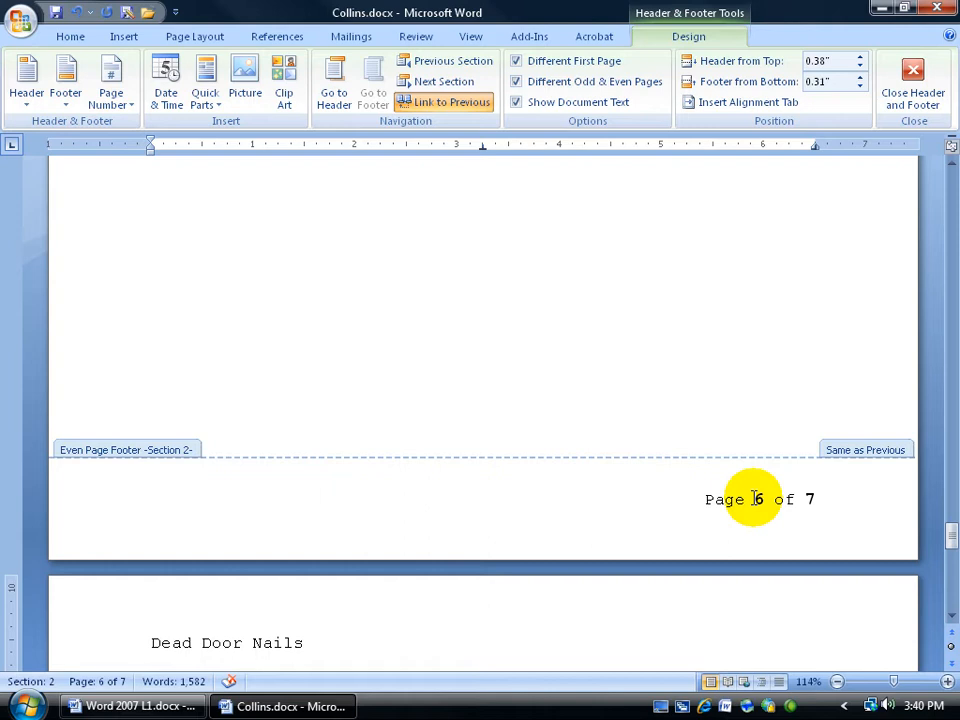
Review the page number format of the even page footer without changing it, then close header and footer editing
click(111, 90)
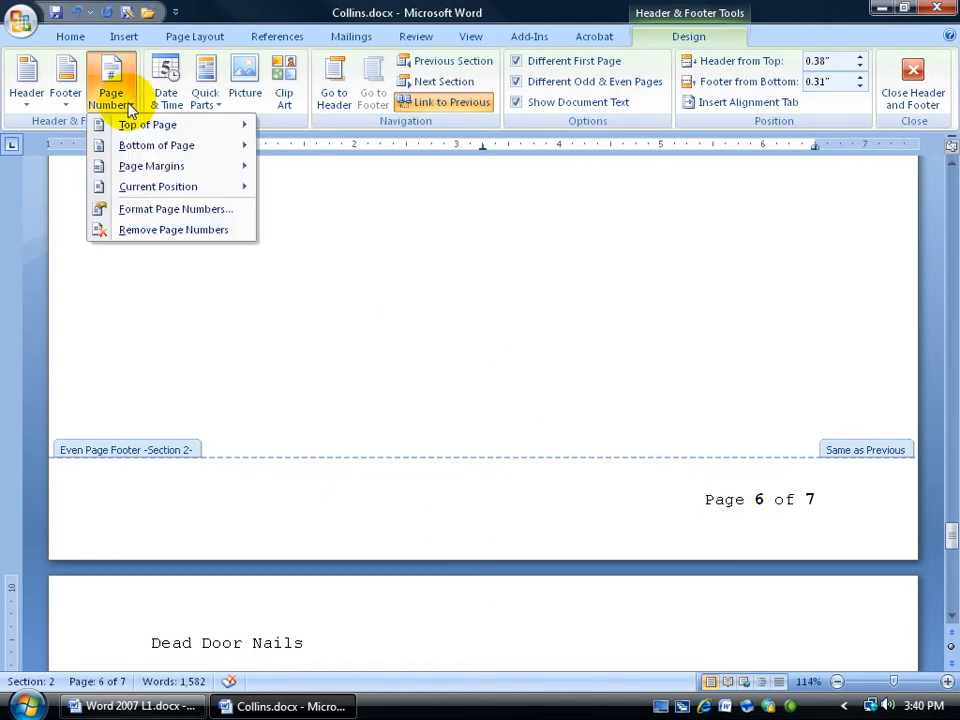
click(137, 210)
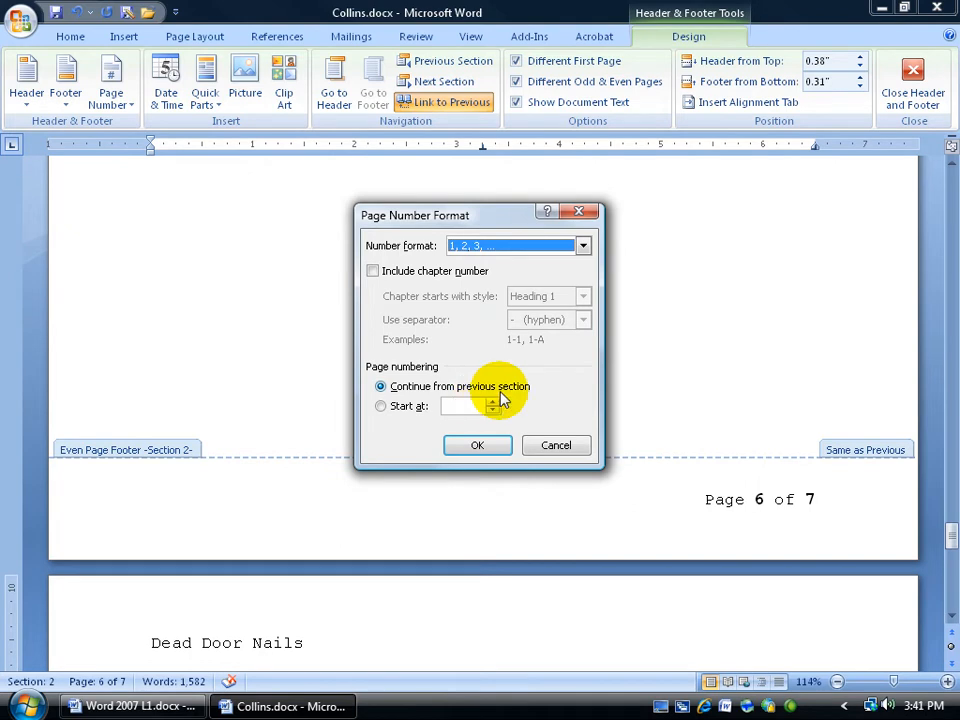
click(553, 446)
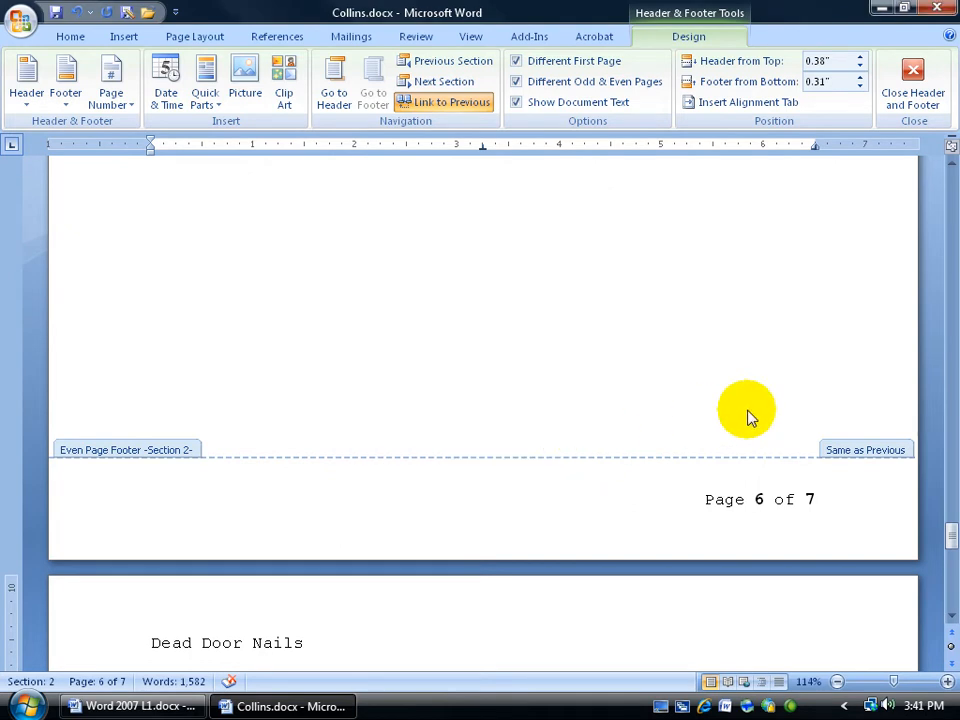
click(912, 88)
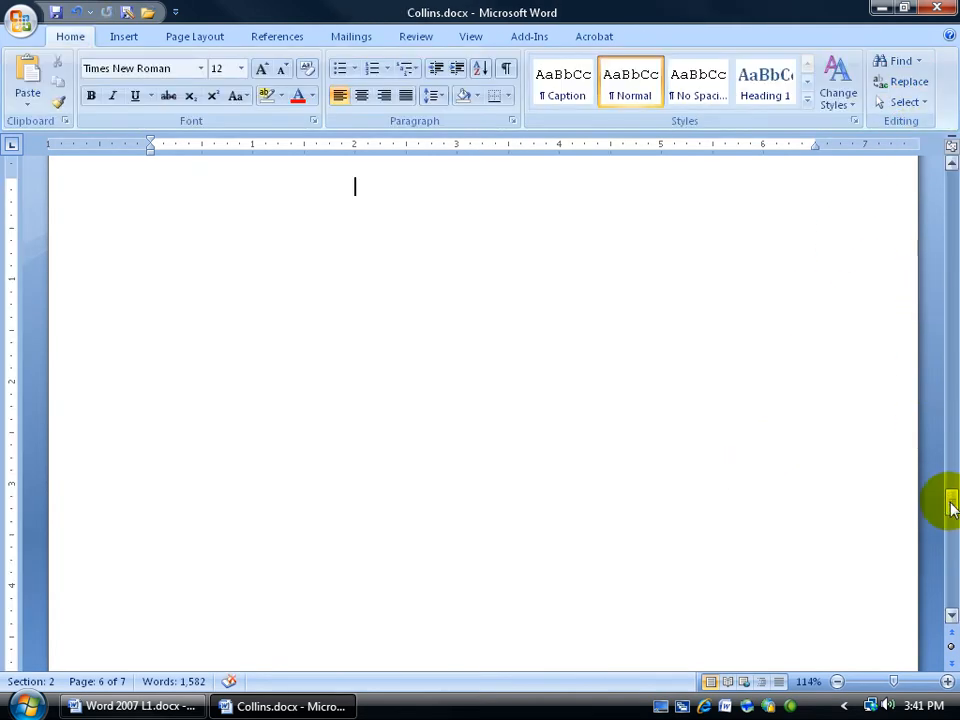
Open the page and section break options with the cursor at the top of the first page
drag(952, 508, 943, 181)
click(345, 326)
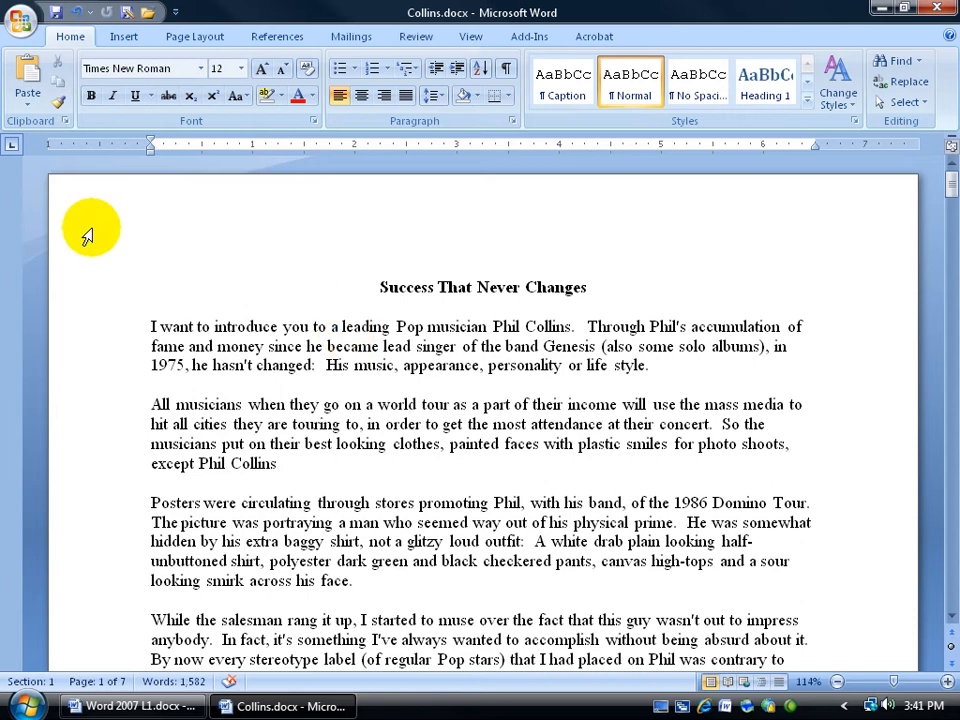
click(186, 36)
click(232, 60)
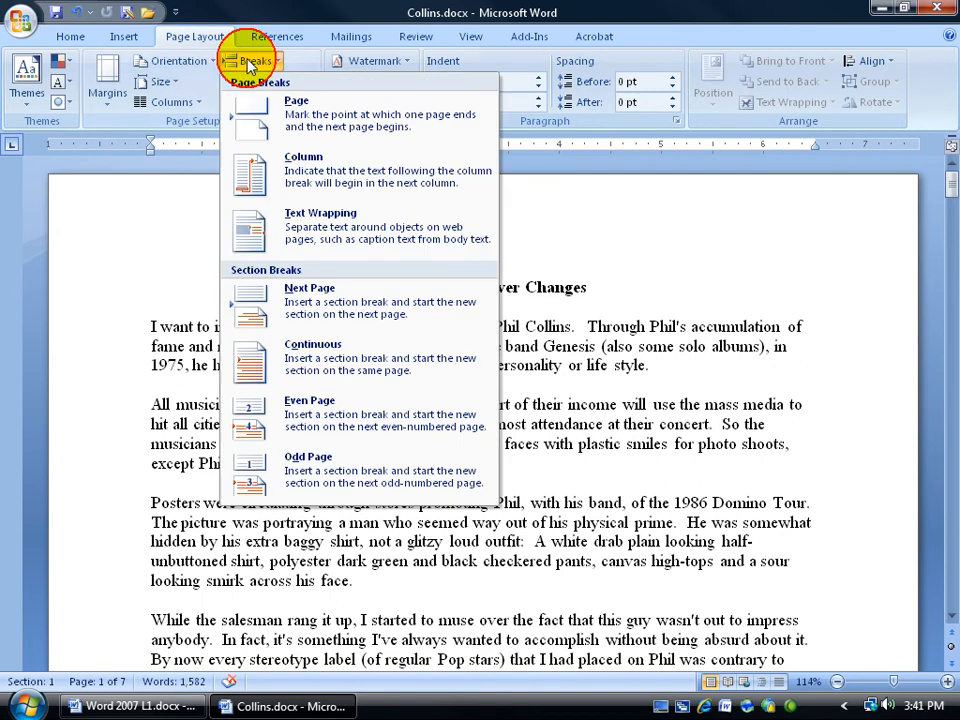